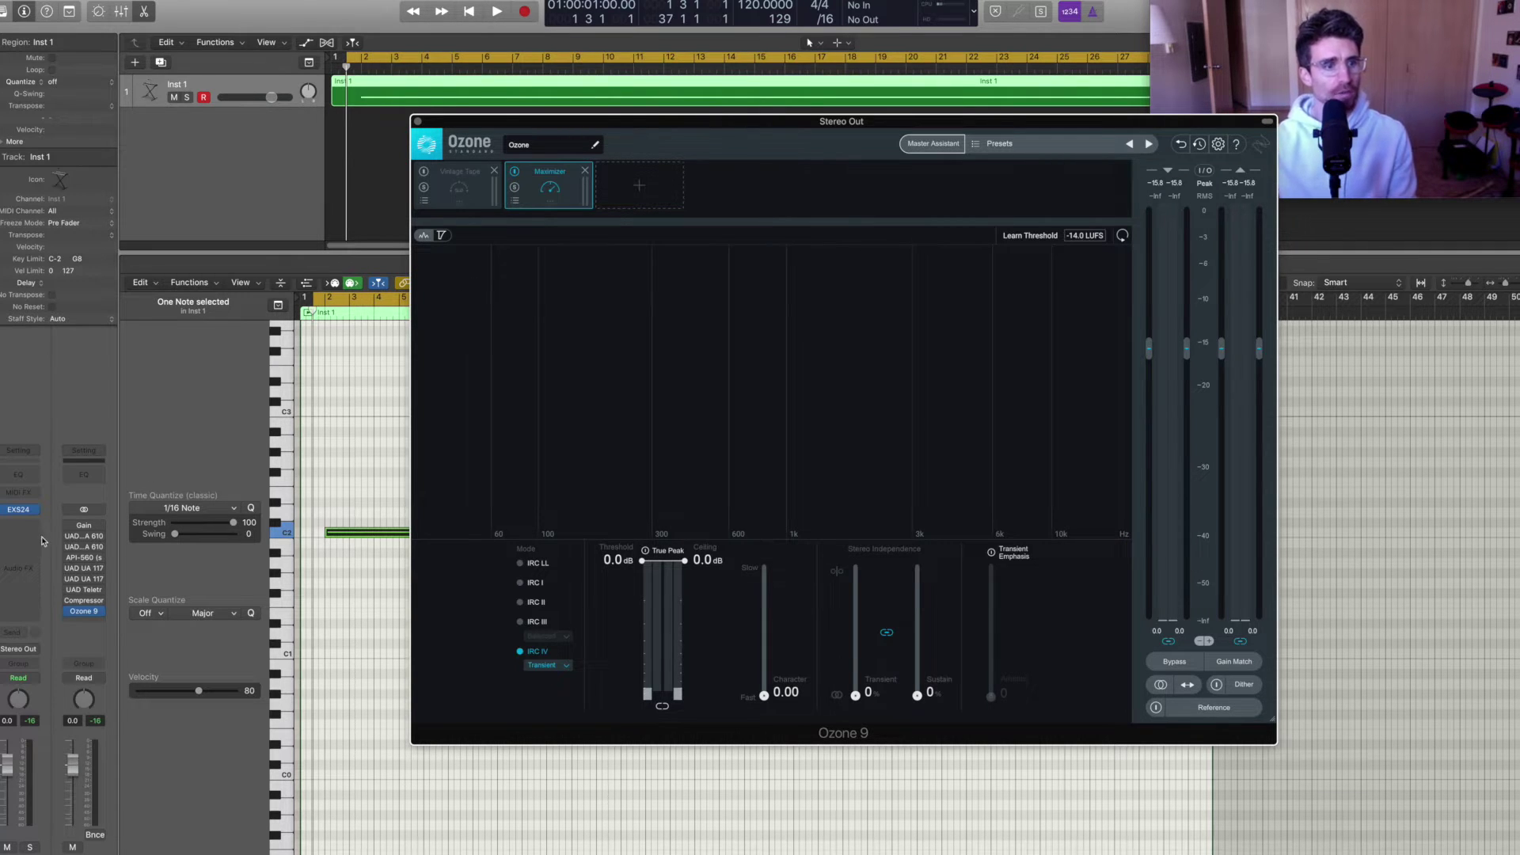
Inspect the EXS24 sine instrument window, then close it
left_click(21, 515)
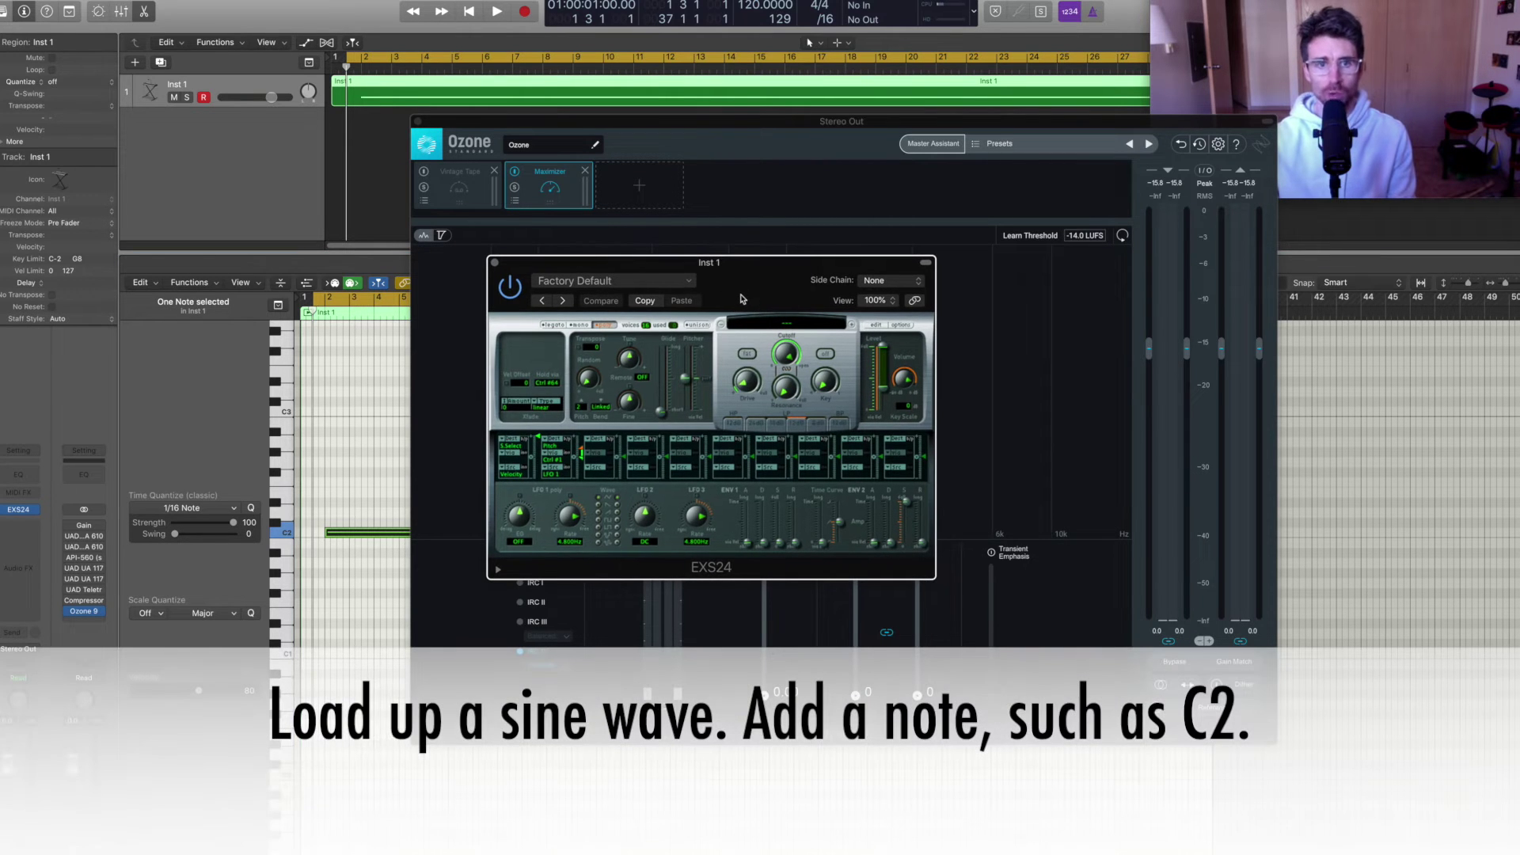
left_click_drag(745, 288, 744, 296)
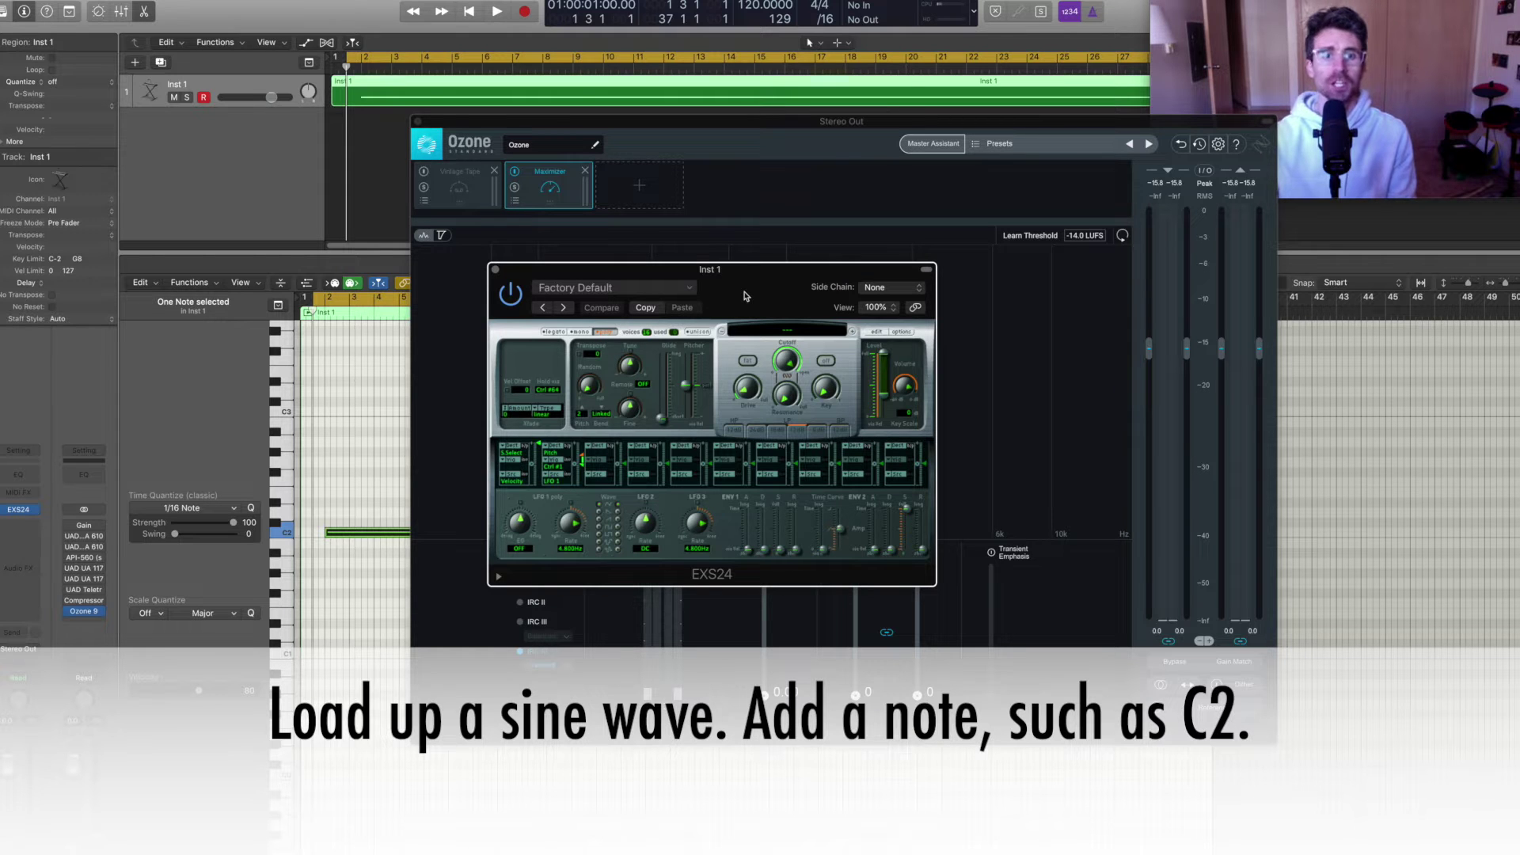
left_click(495, 269)
Turn on the spectrum analyzer above Ozone's Maximizer and start the C2 sine playing
left_click(652, 122)
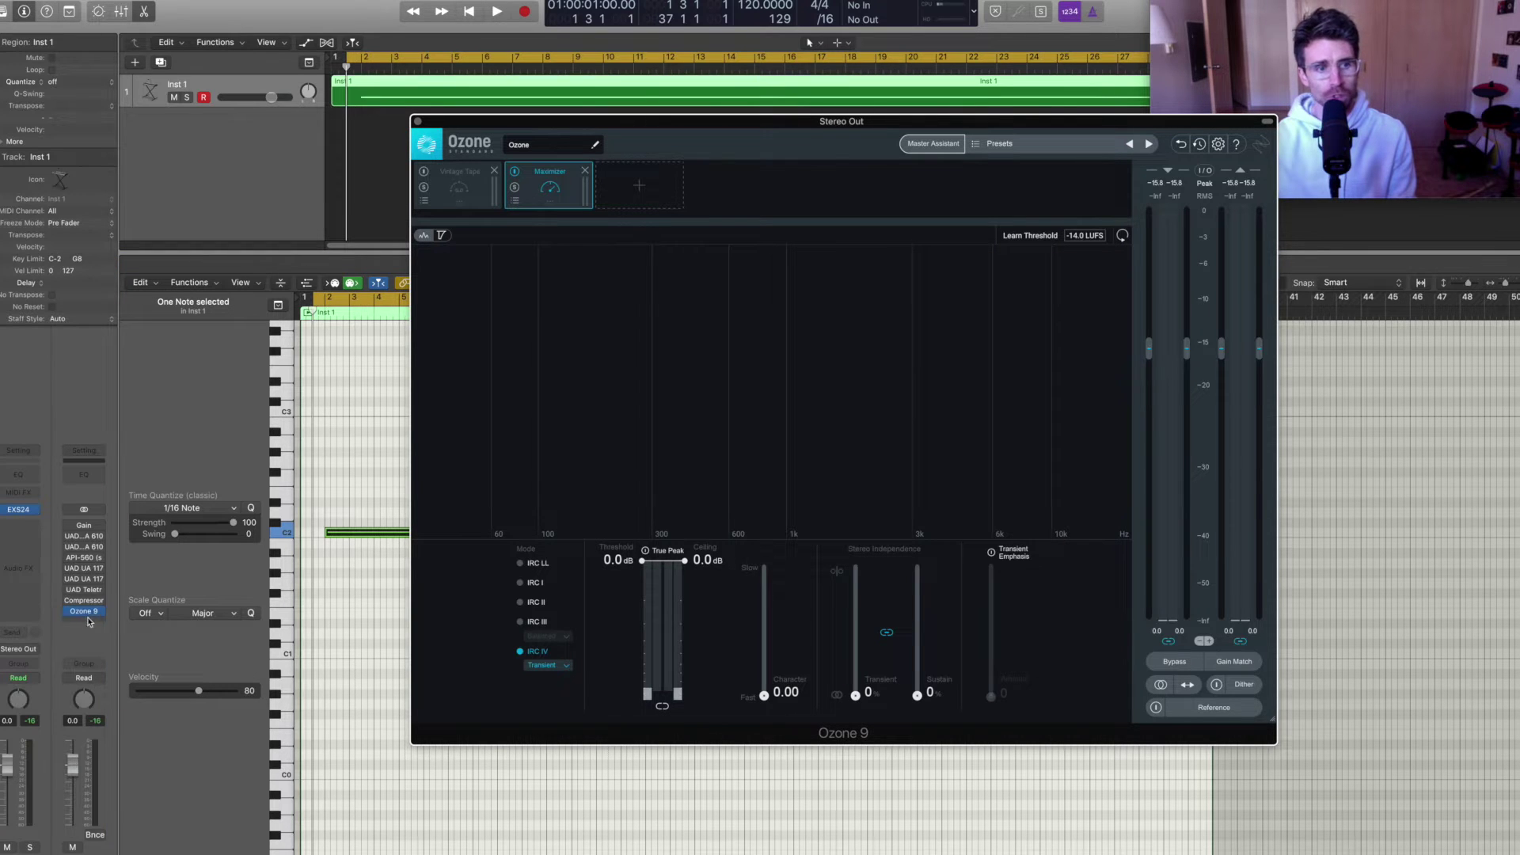
mouse_move(86, 613)
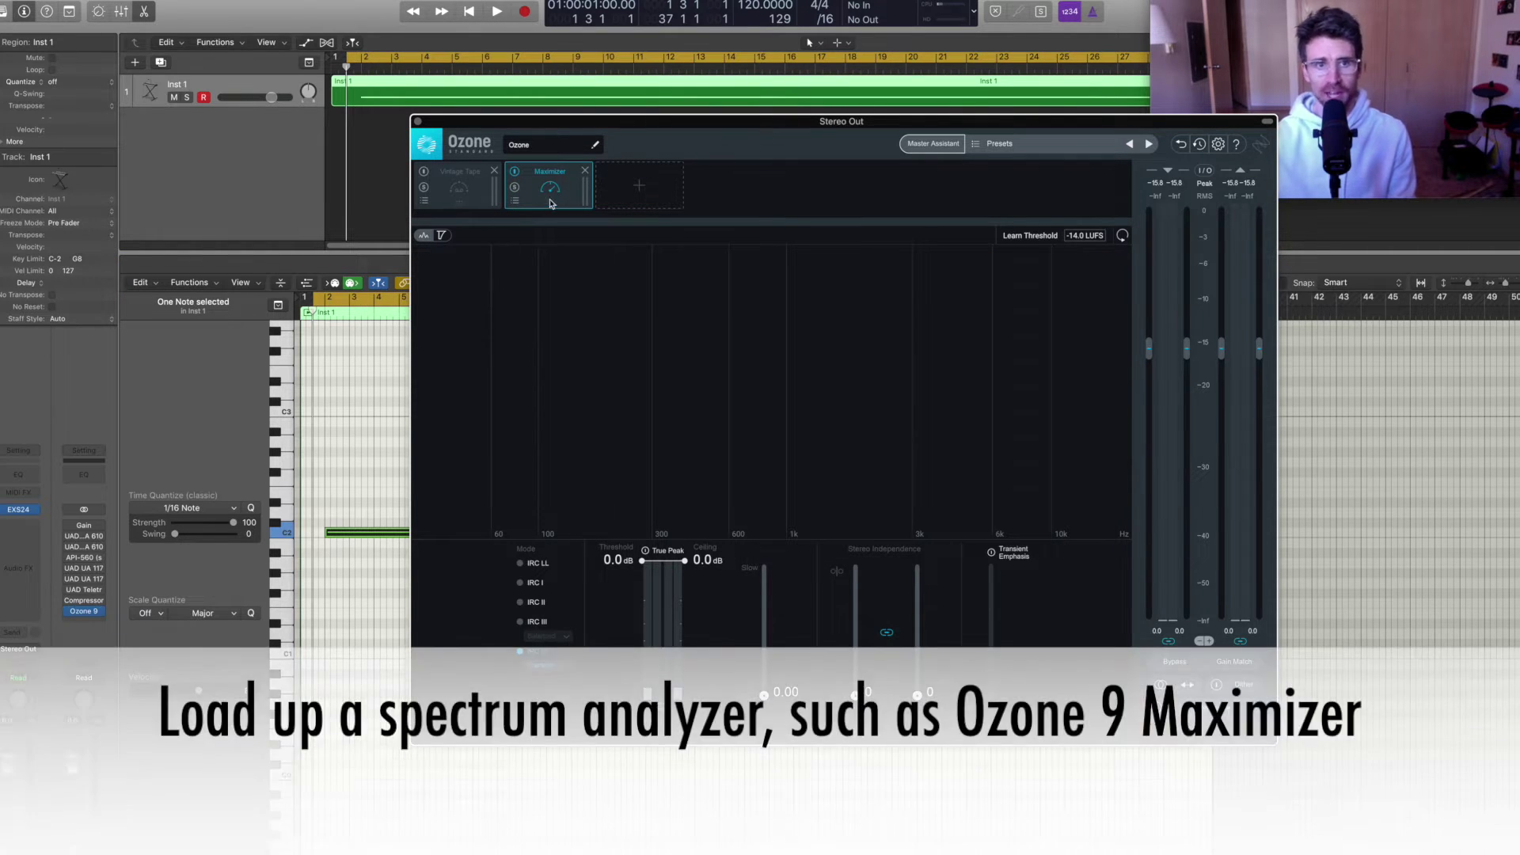
left_click(424, 235)
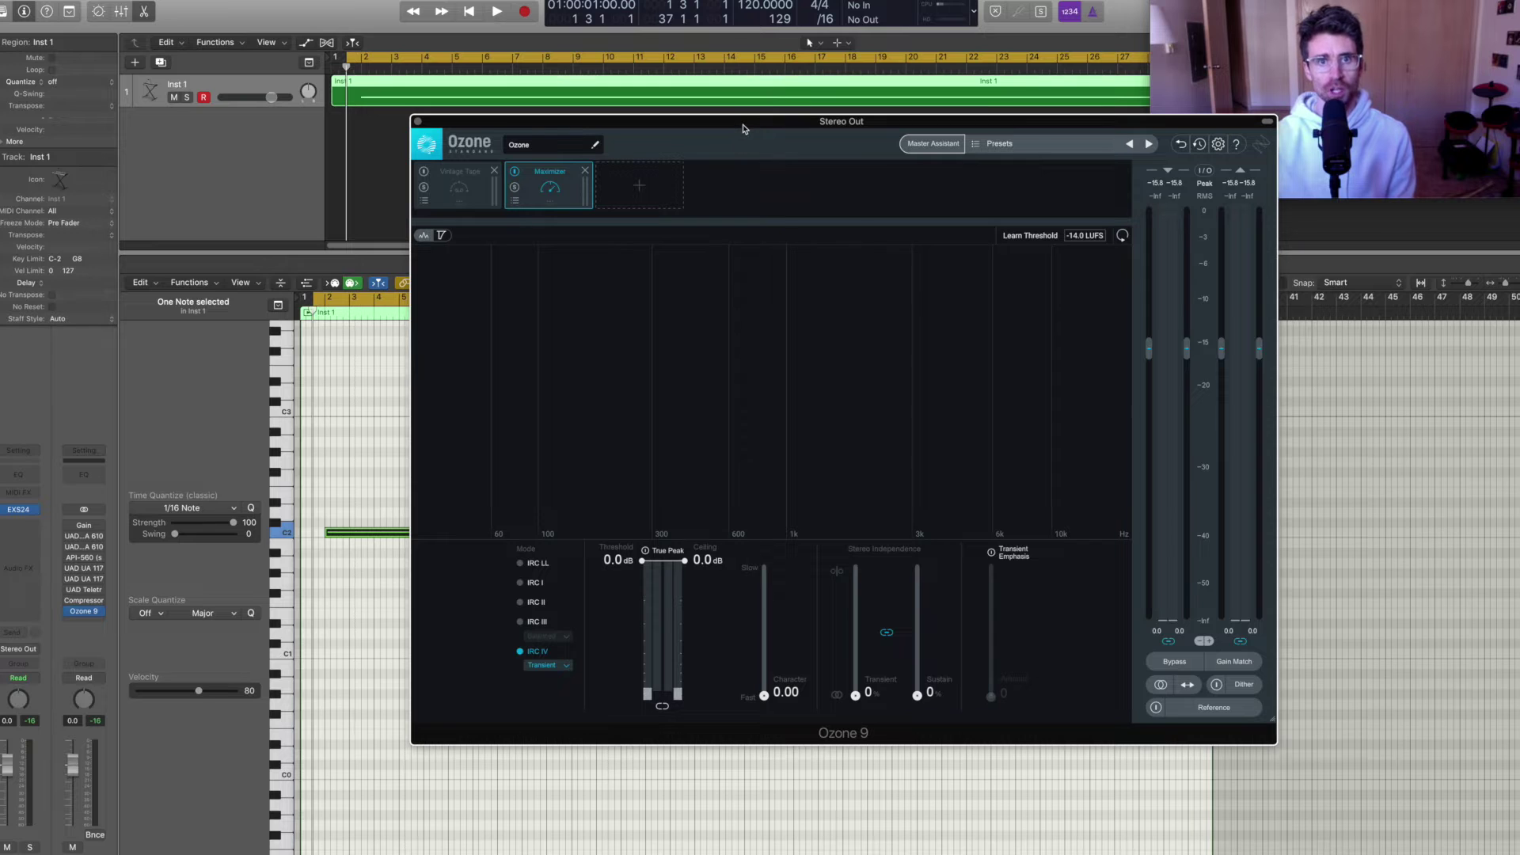
key("space")
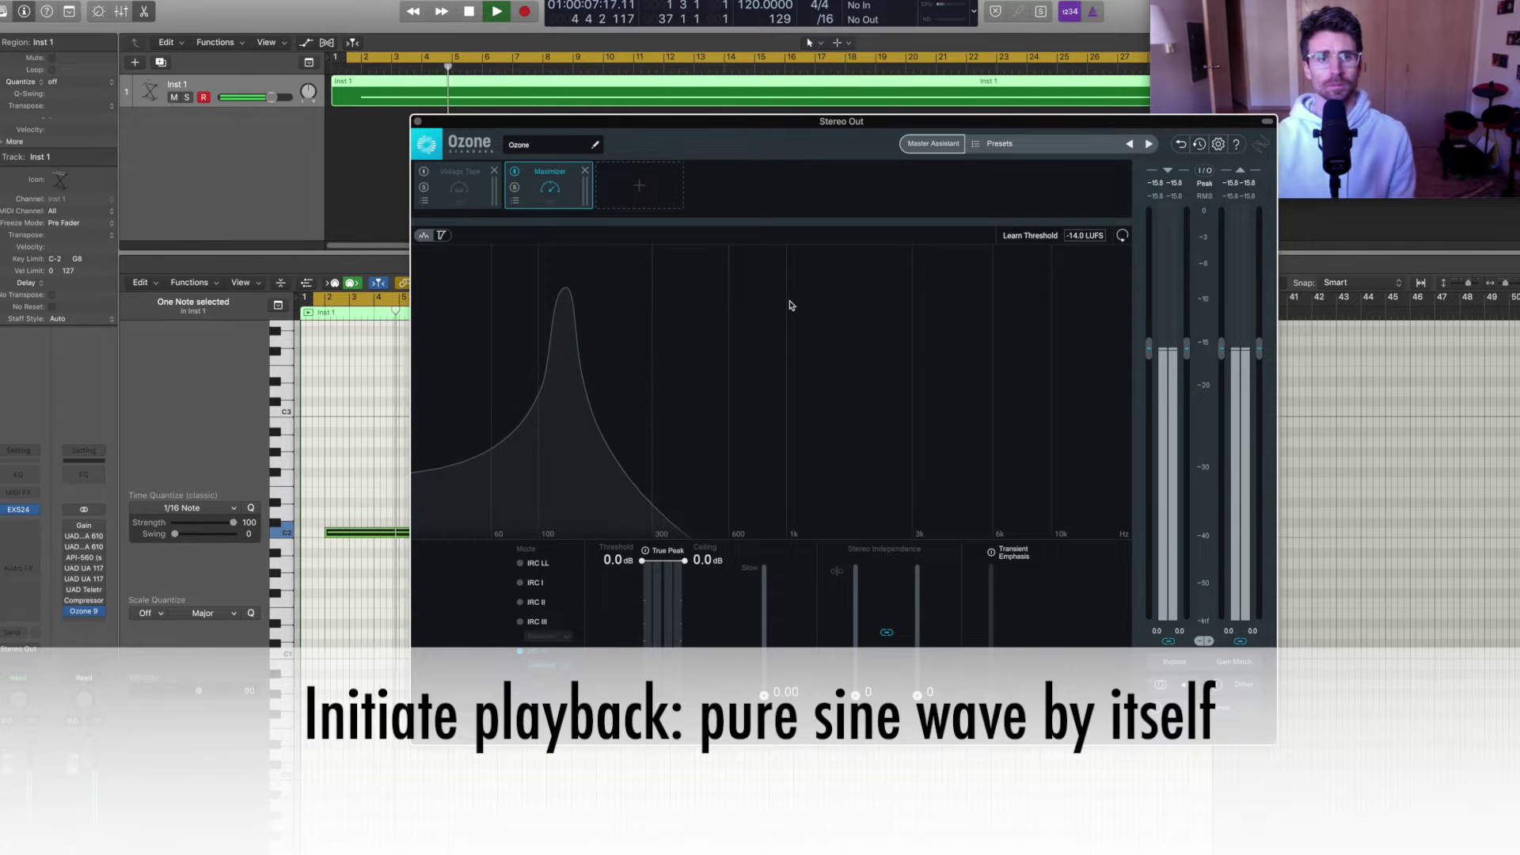
Stop the sine playback and bring up Ozone's Vintage Tape module settings
key("space")
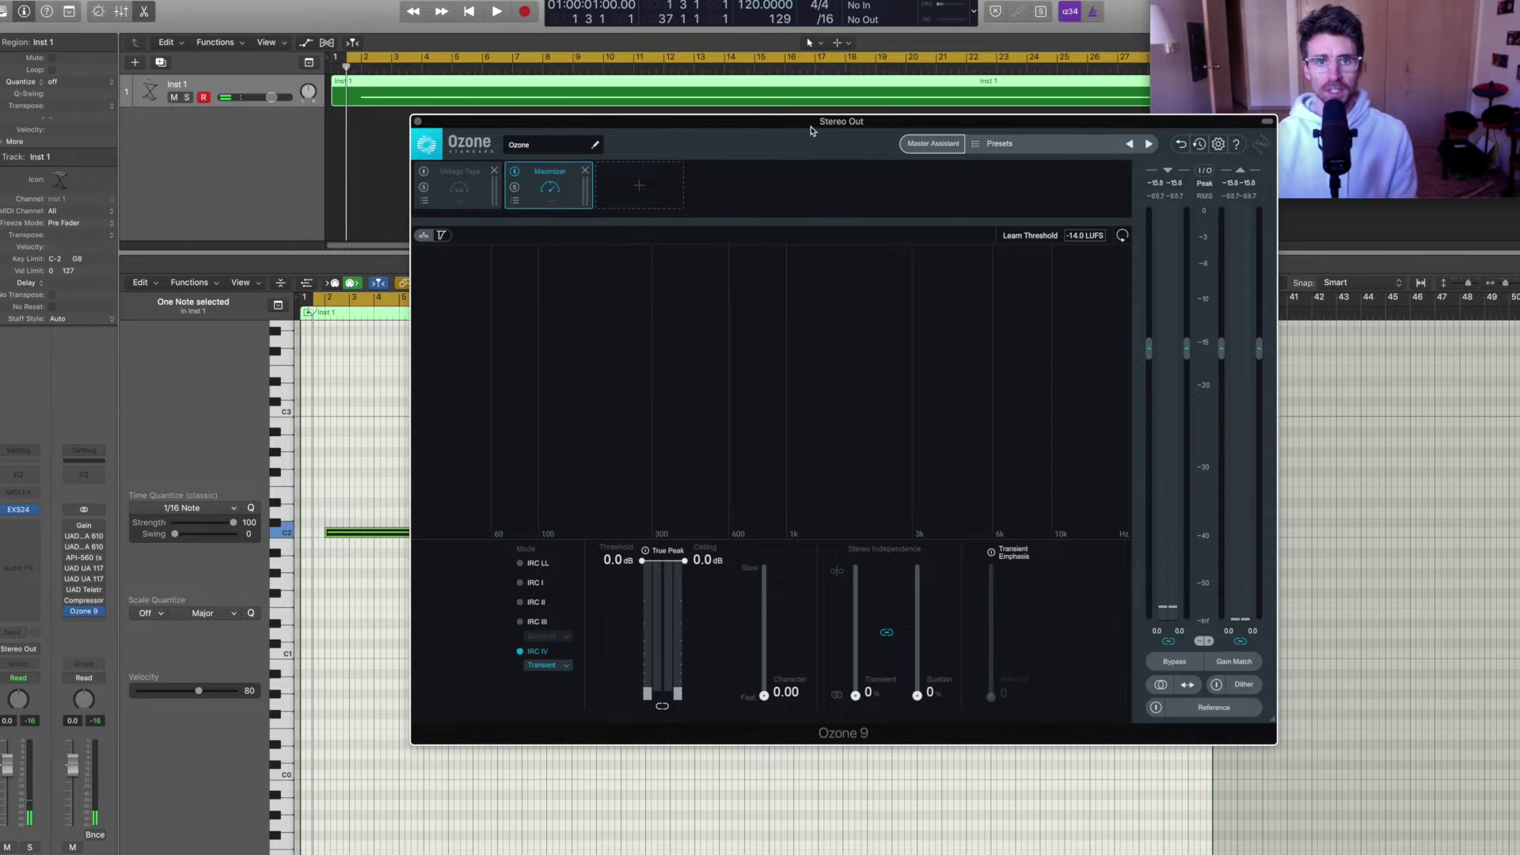
left_click(471, 202)
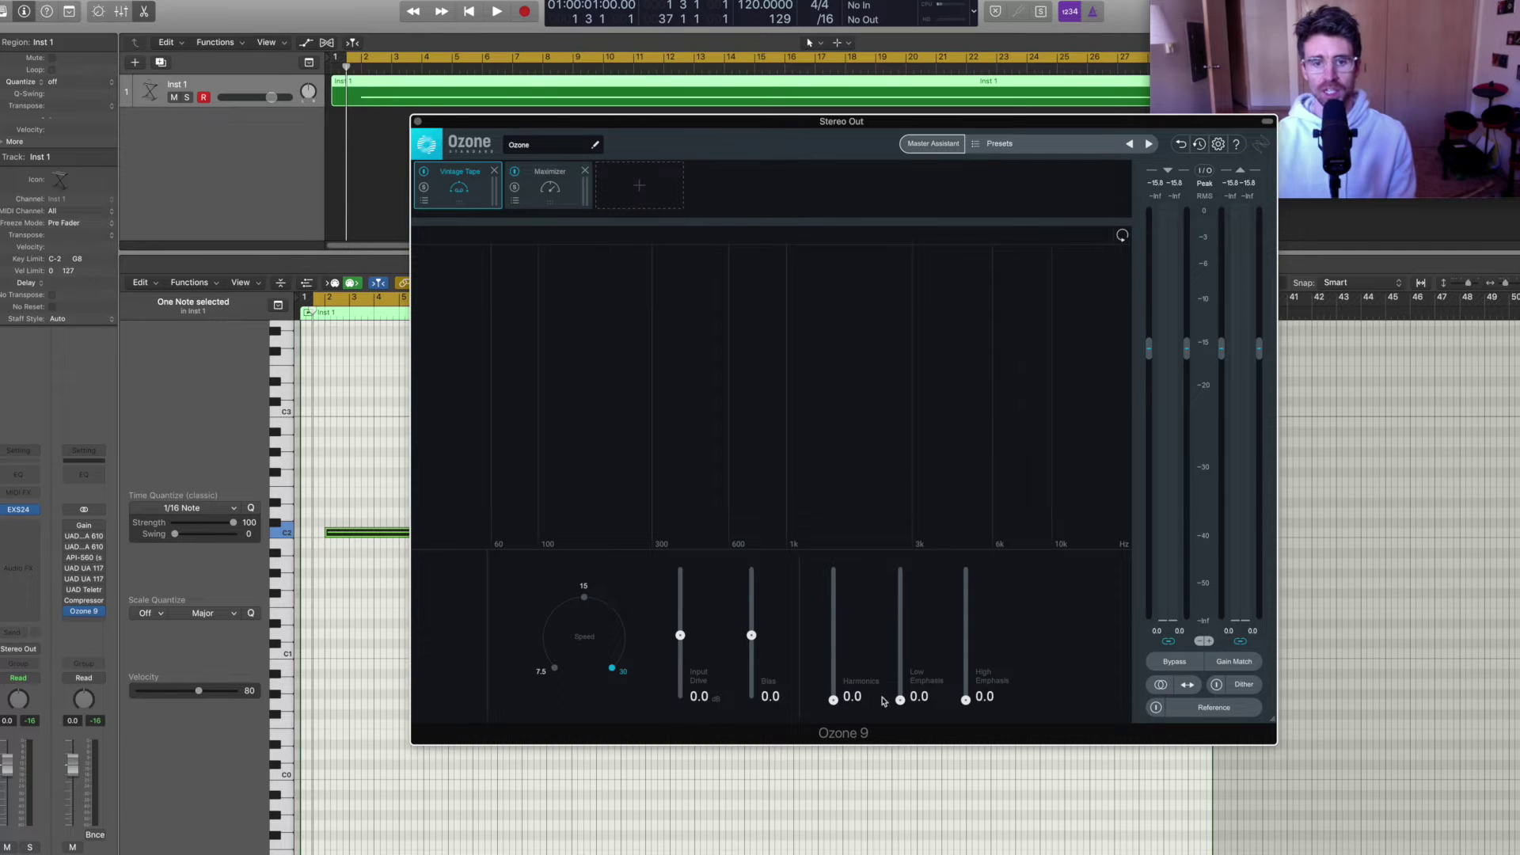
Preview the sine on the Maximizer analyzer, then return to Vintage Tape and resume playback
left_click(549, 204)
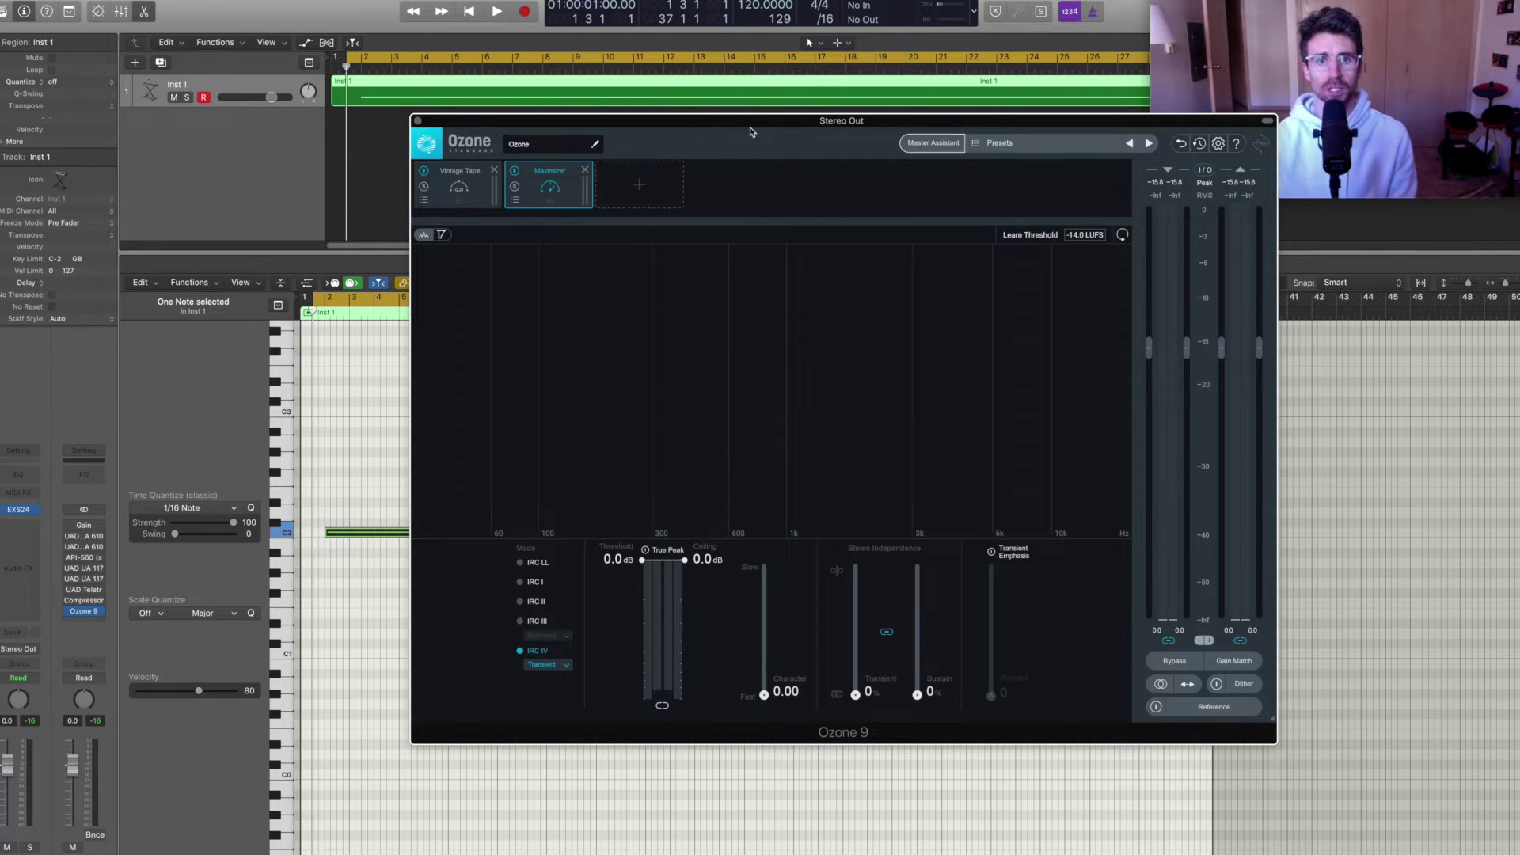
key("space")
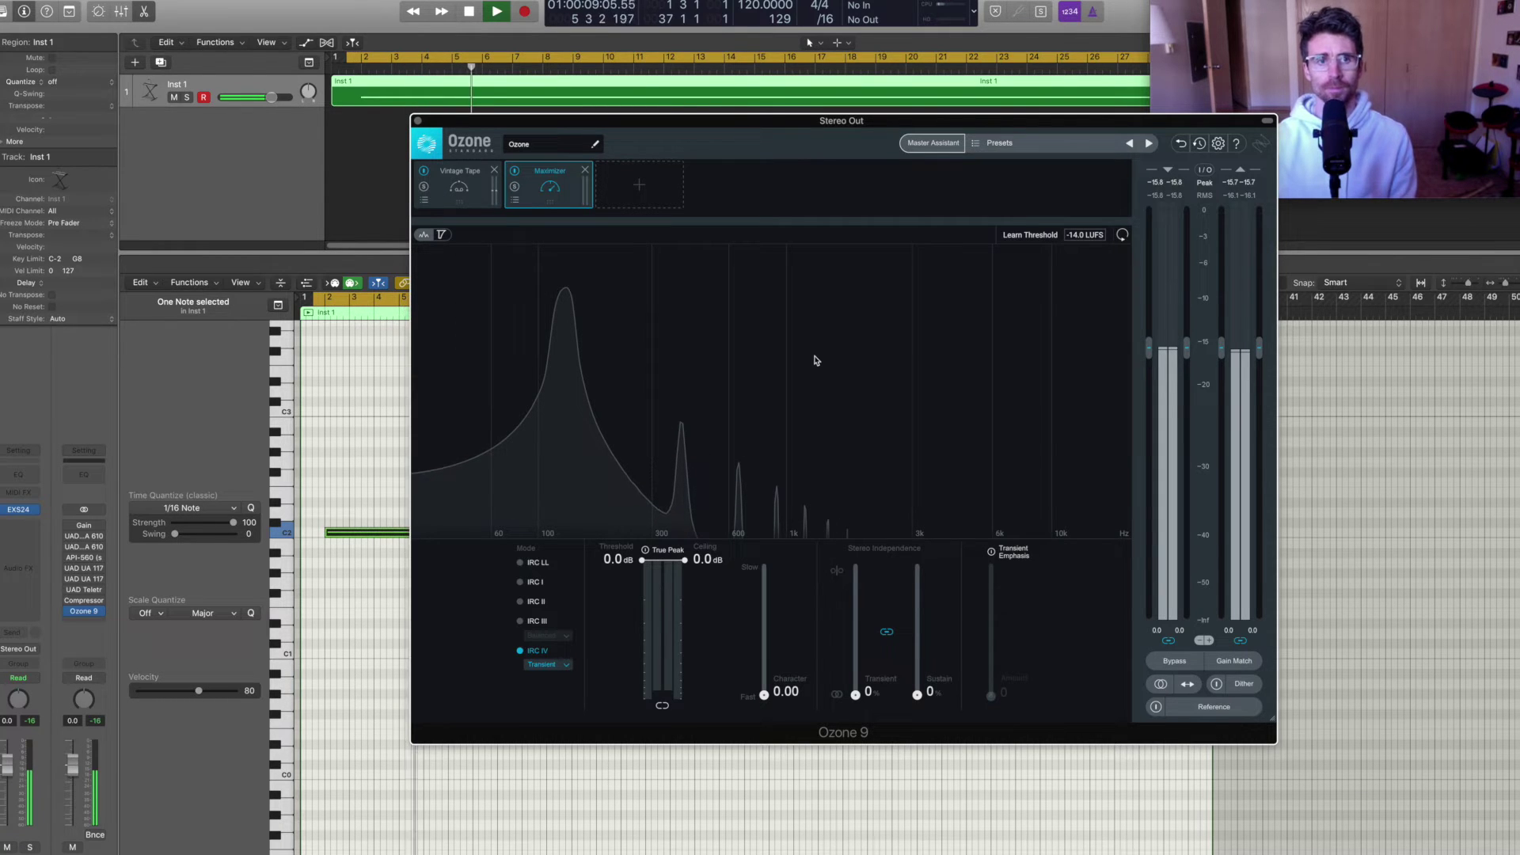
key("space")
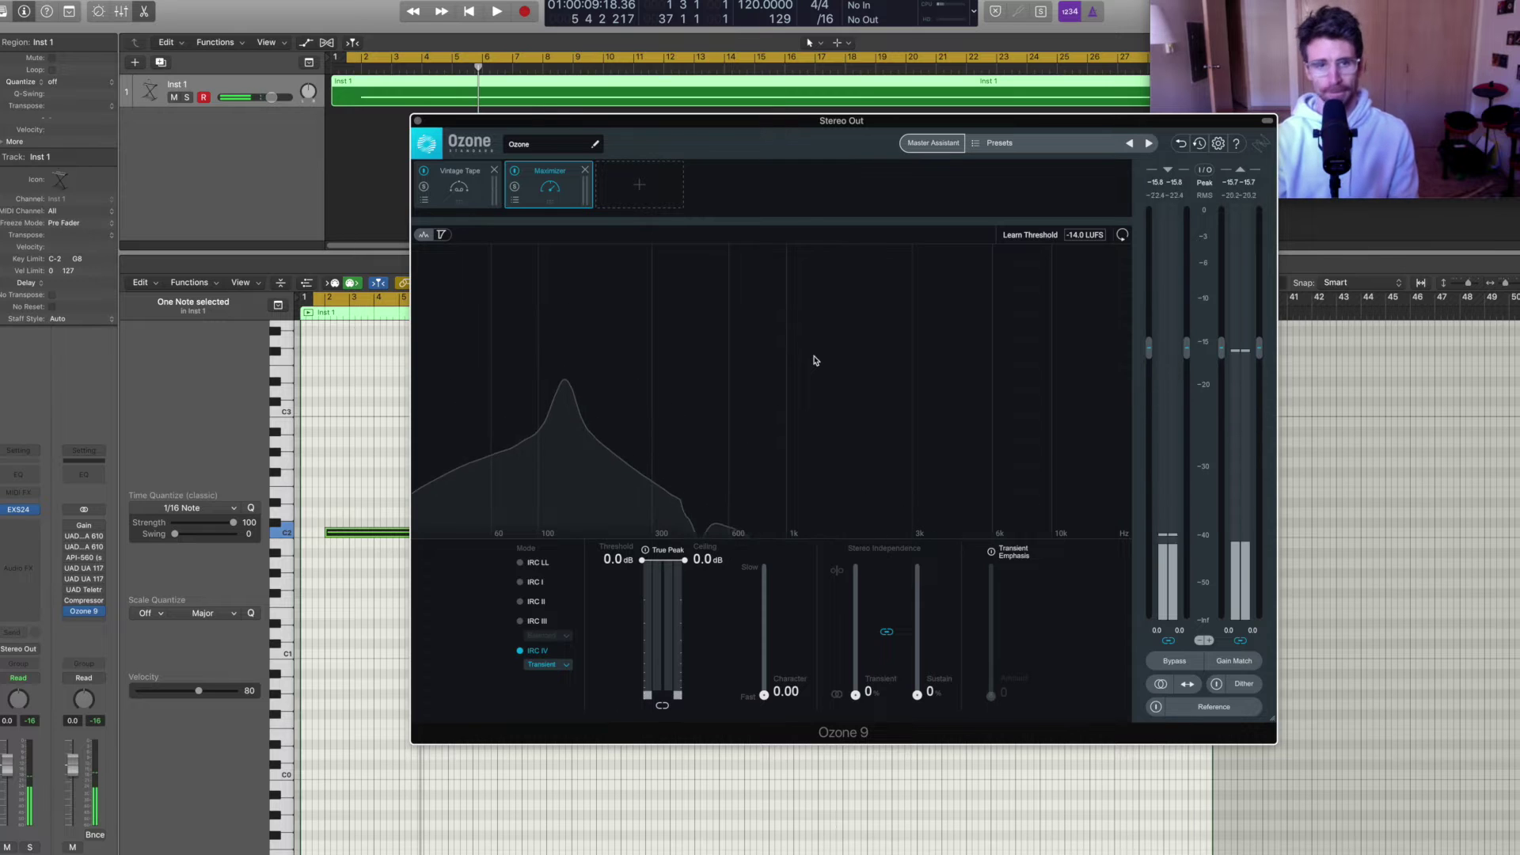
left_click(462, 198)
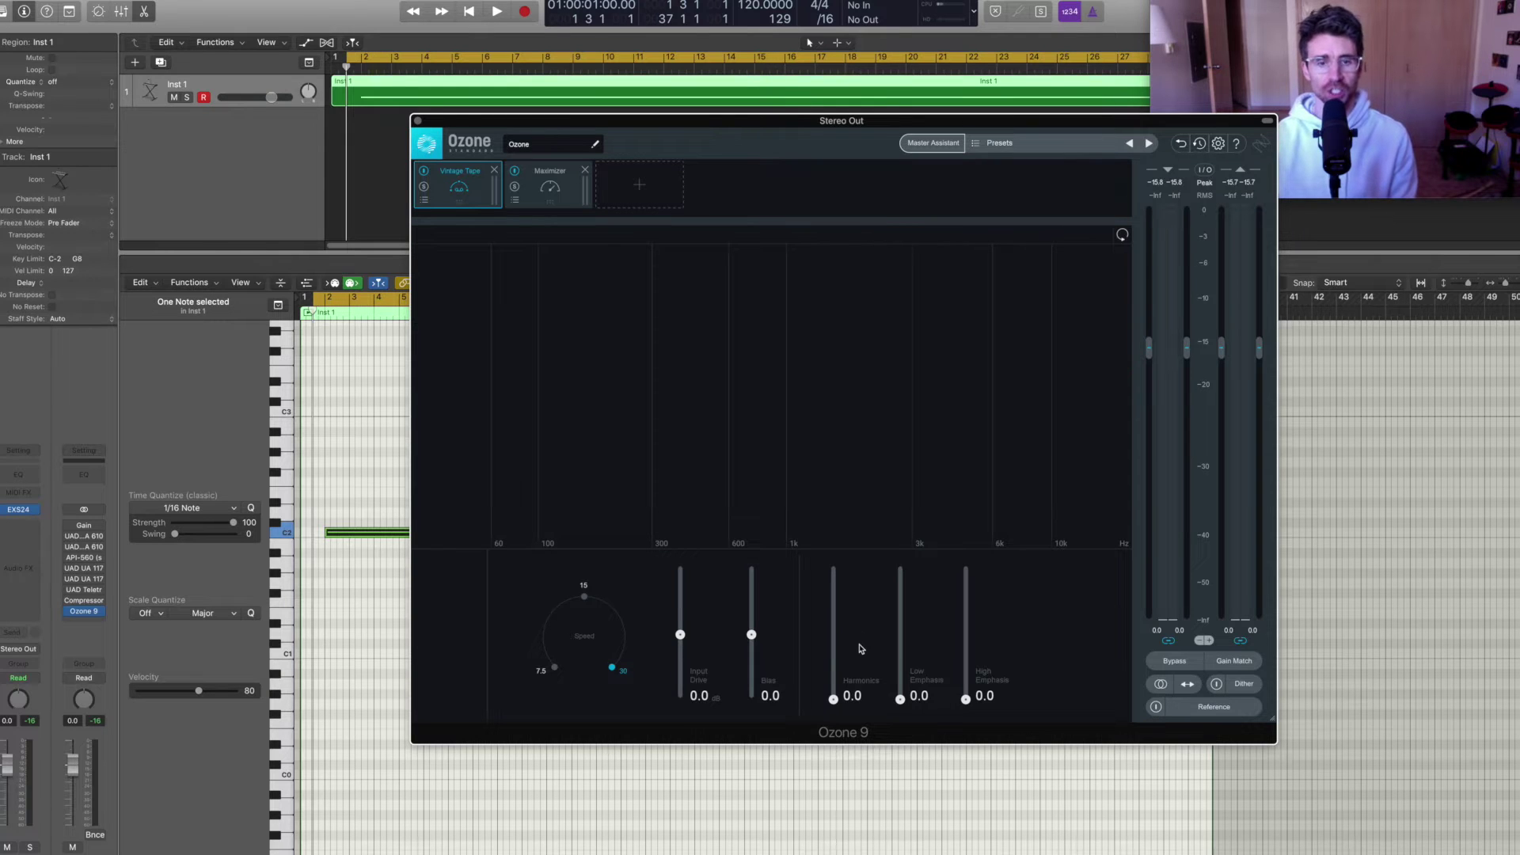
key("space")
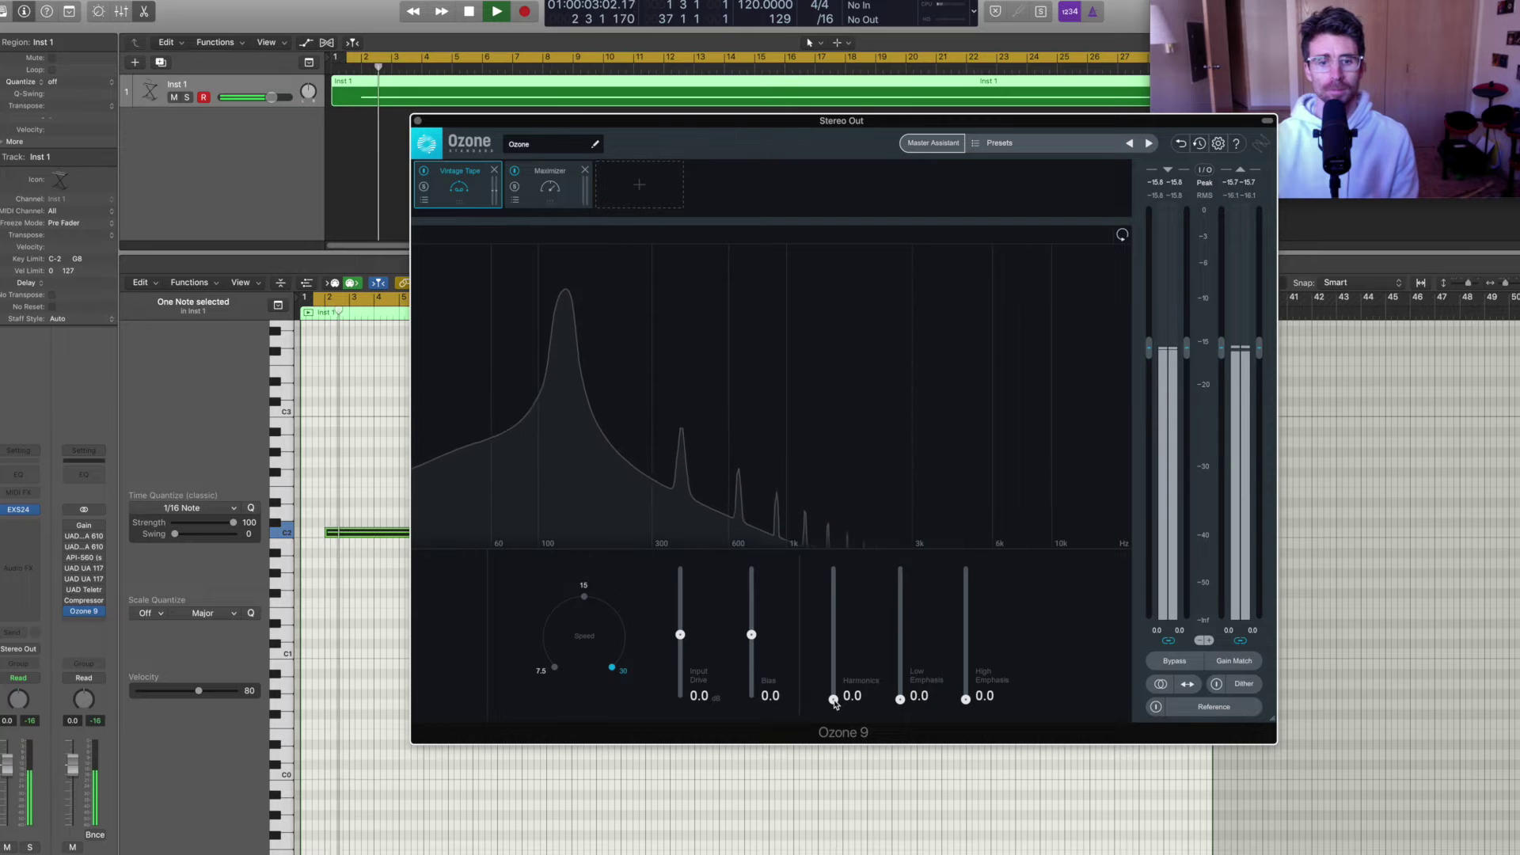
Push Vintage Tape Harmonics up to 10.0 and back to 0.0 while watching the peaks, then stop
left_click_drag(834, 702, 846, 756)
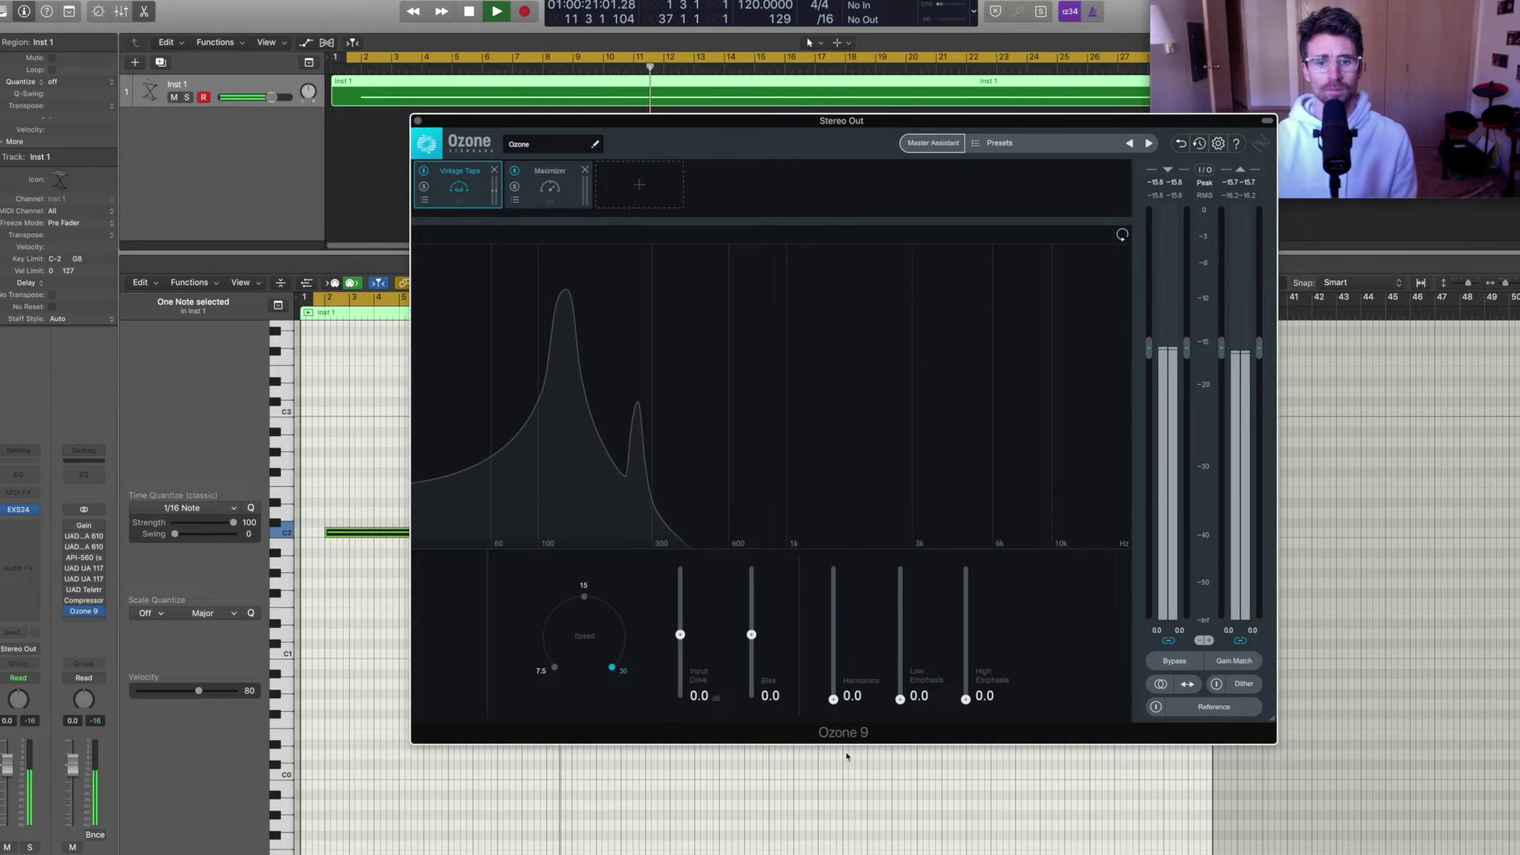
key("space")
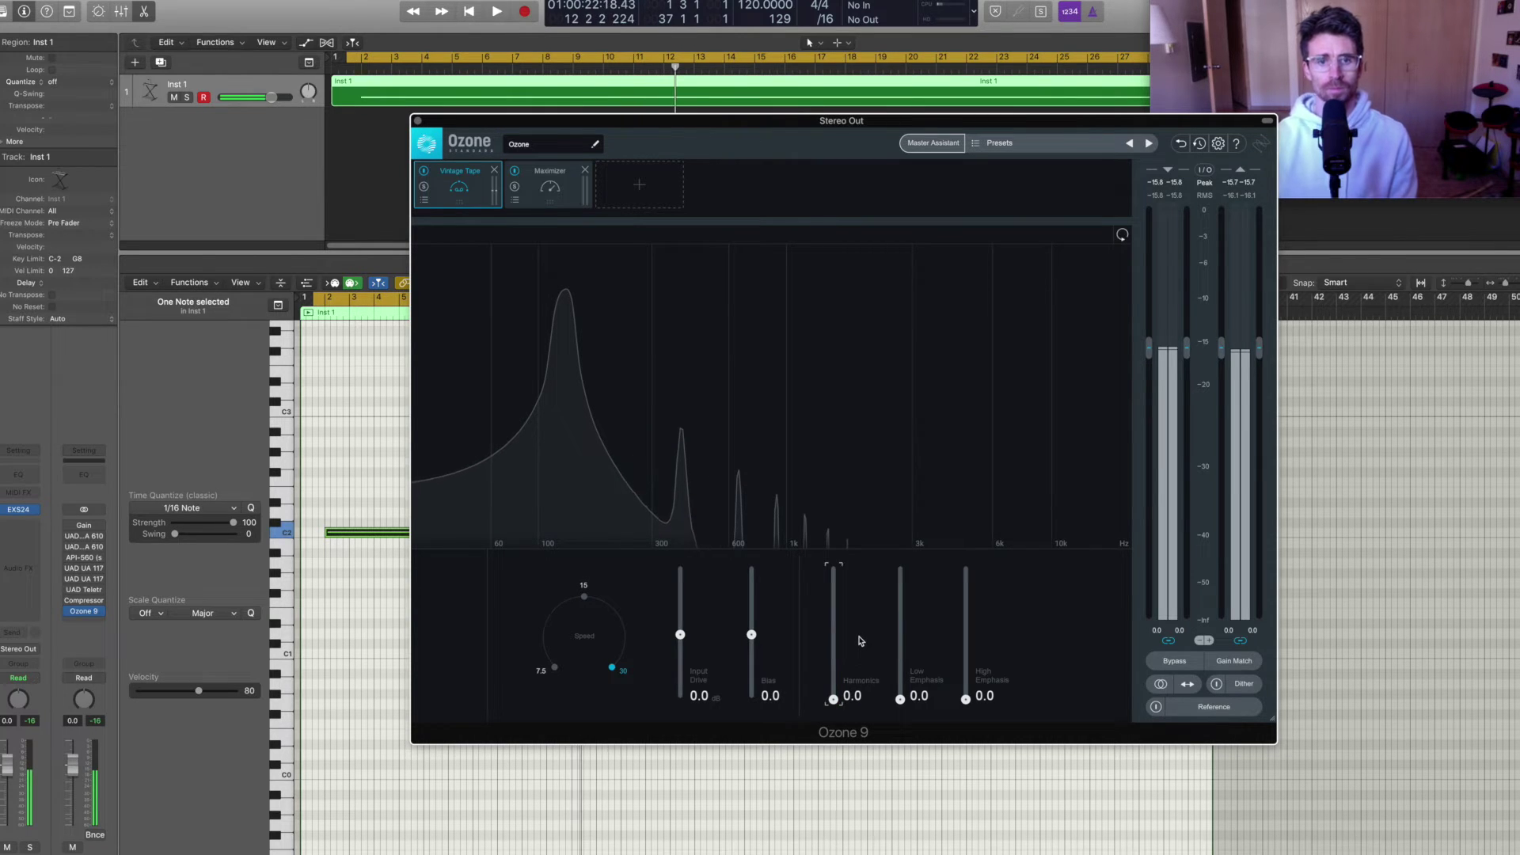
Bypass Vintage Tape, return to the Maximizer analyzer, and position the Gain plugin window
left_click(424, 171)
left_click(423, 171)
left_click(550, 183)
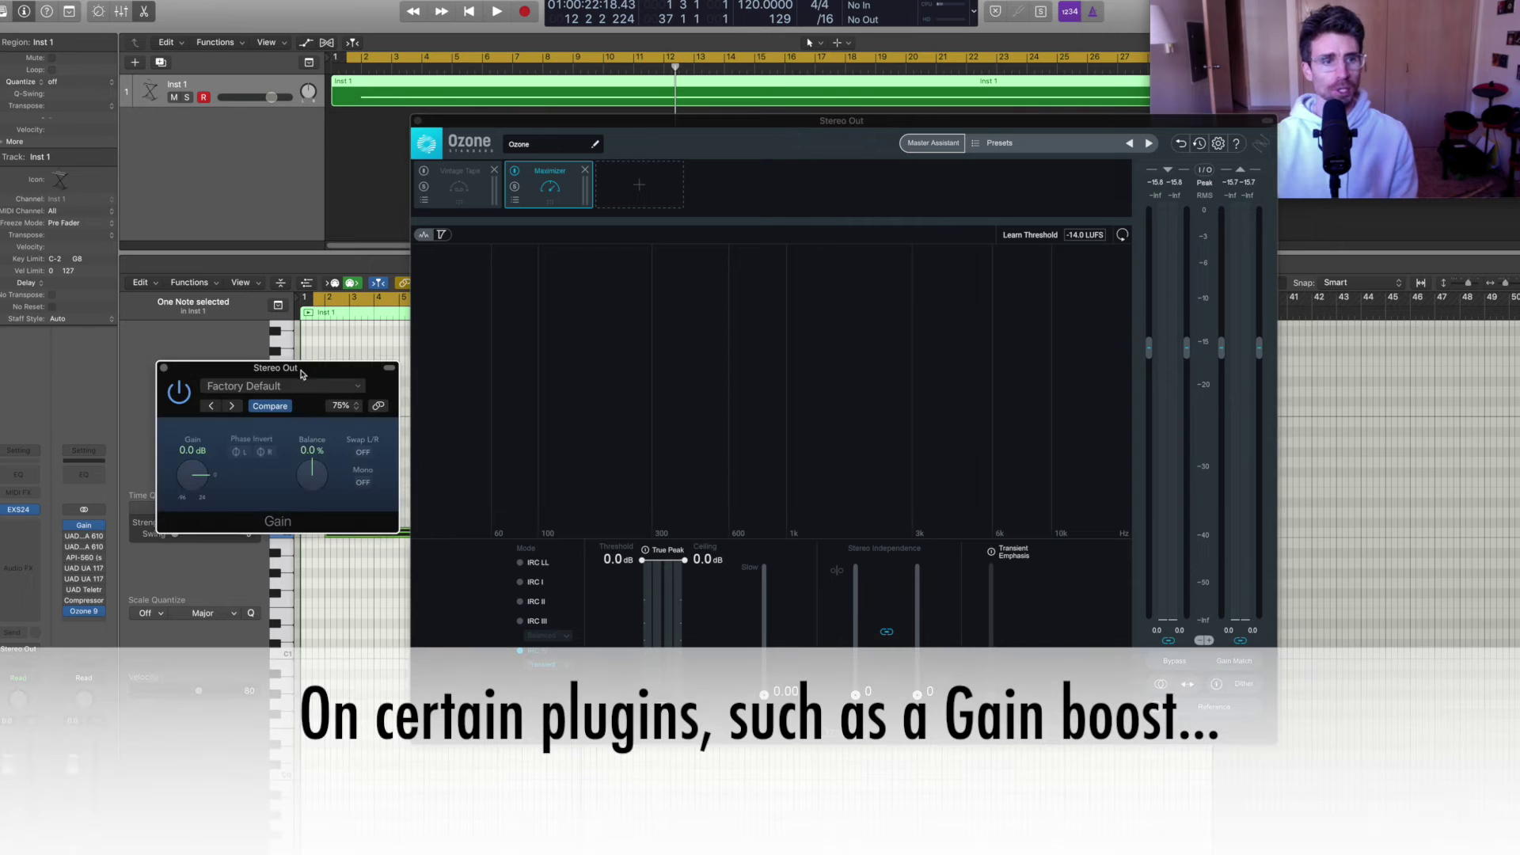
left_click_drag(302, 373, 305, 370)
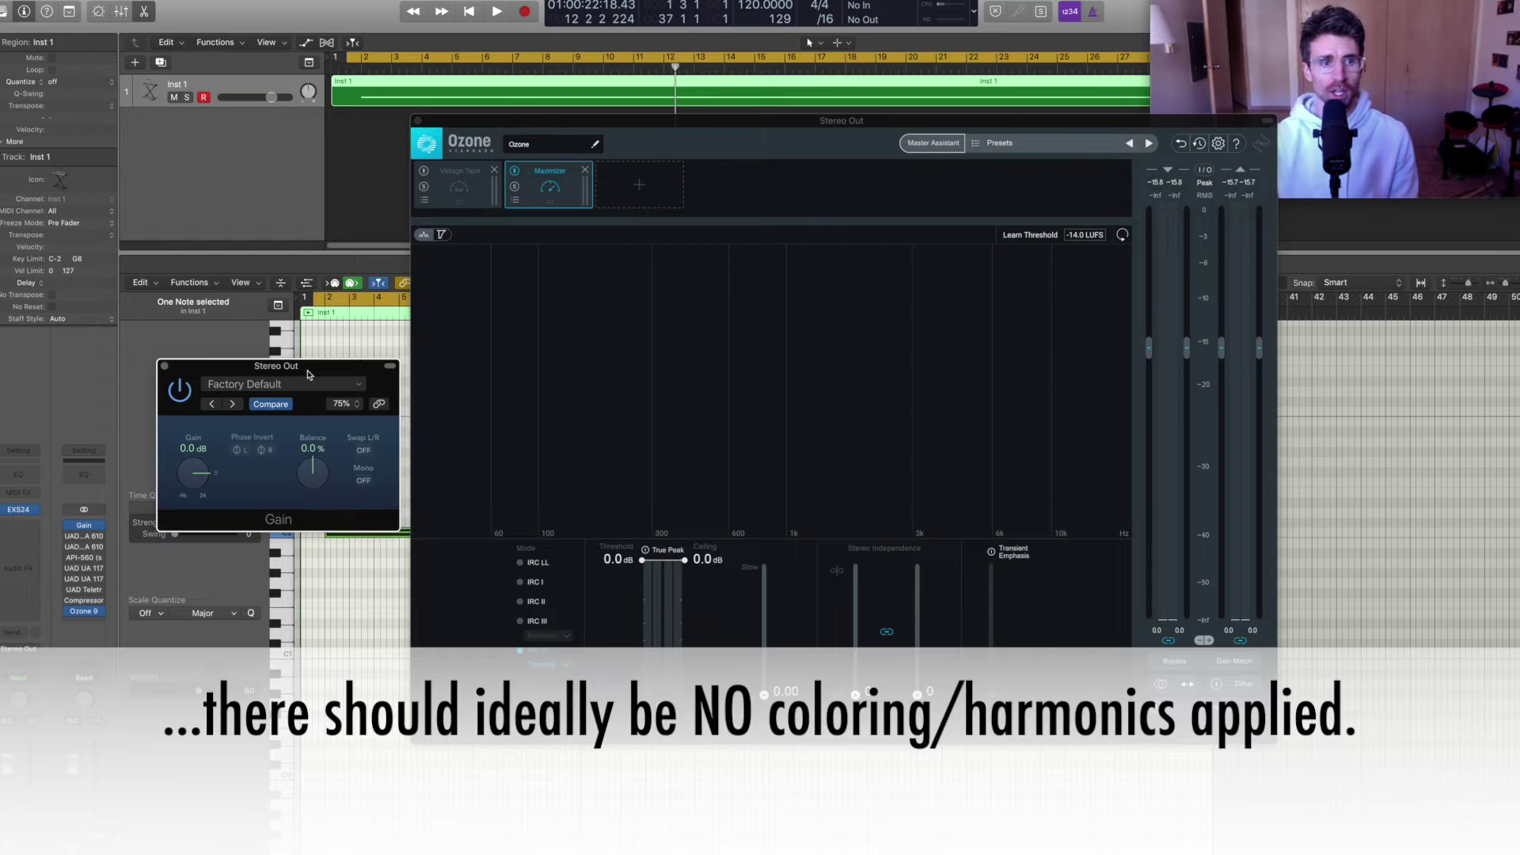
Play from the start while stepping the Gain plugin to +3, +6, then +10 dB
key("Return")
key("space")
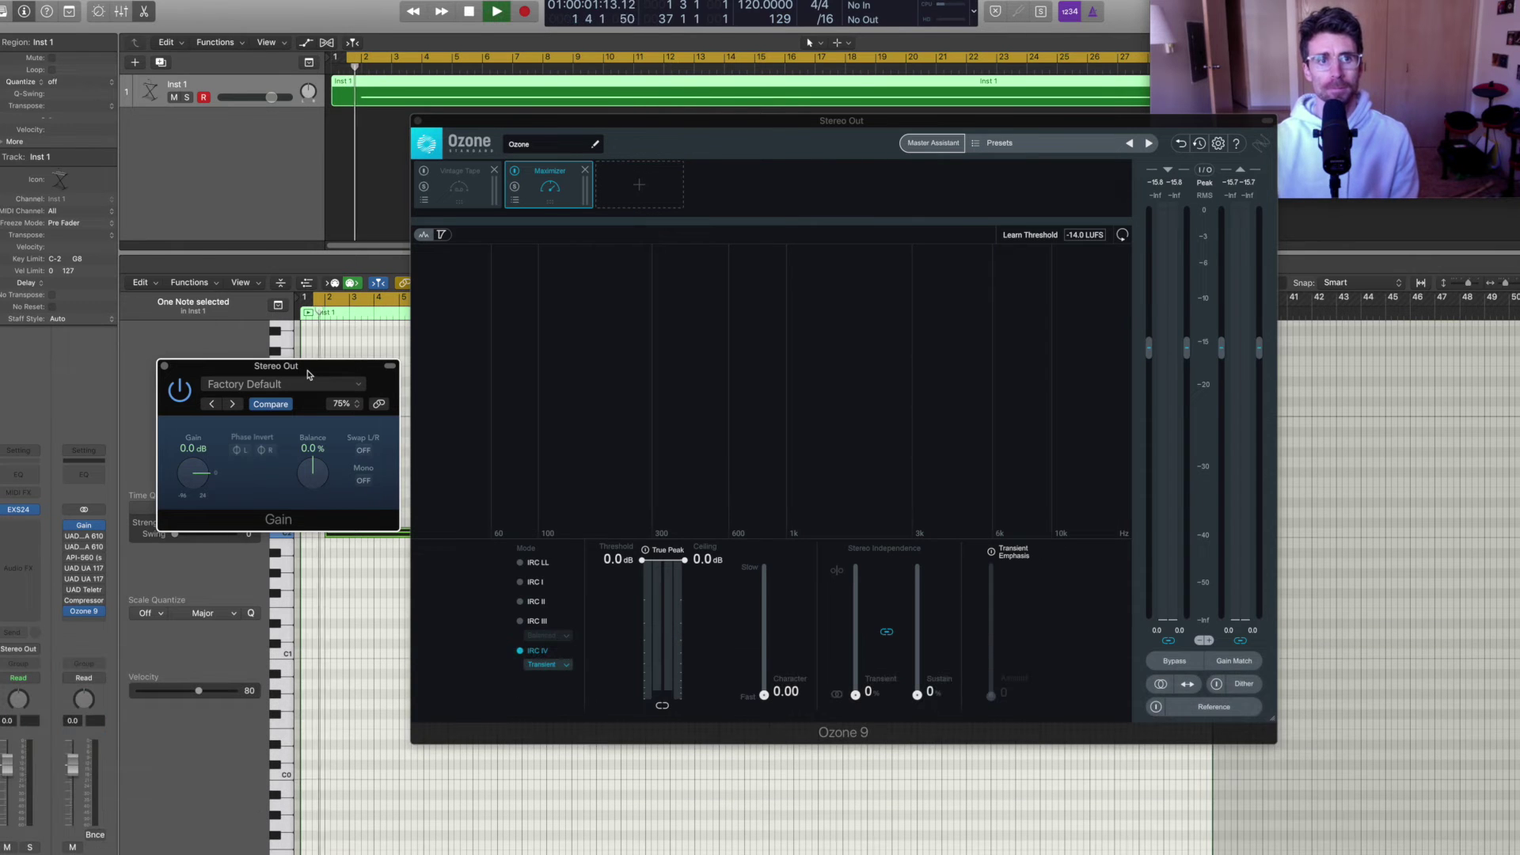
double_click(200, 449)
type("3")
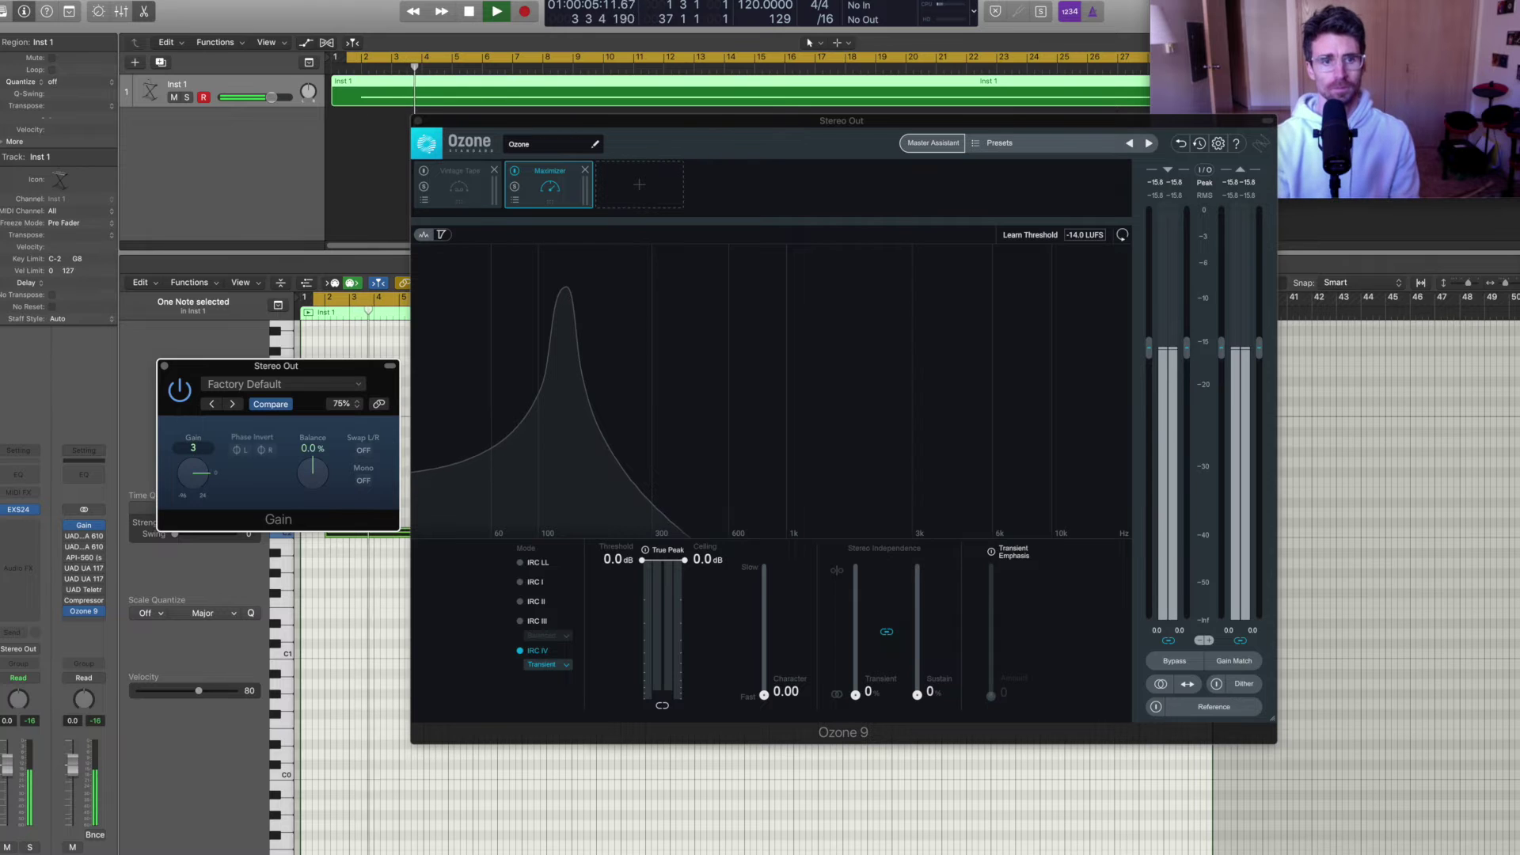
key("Return")
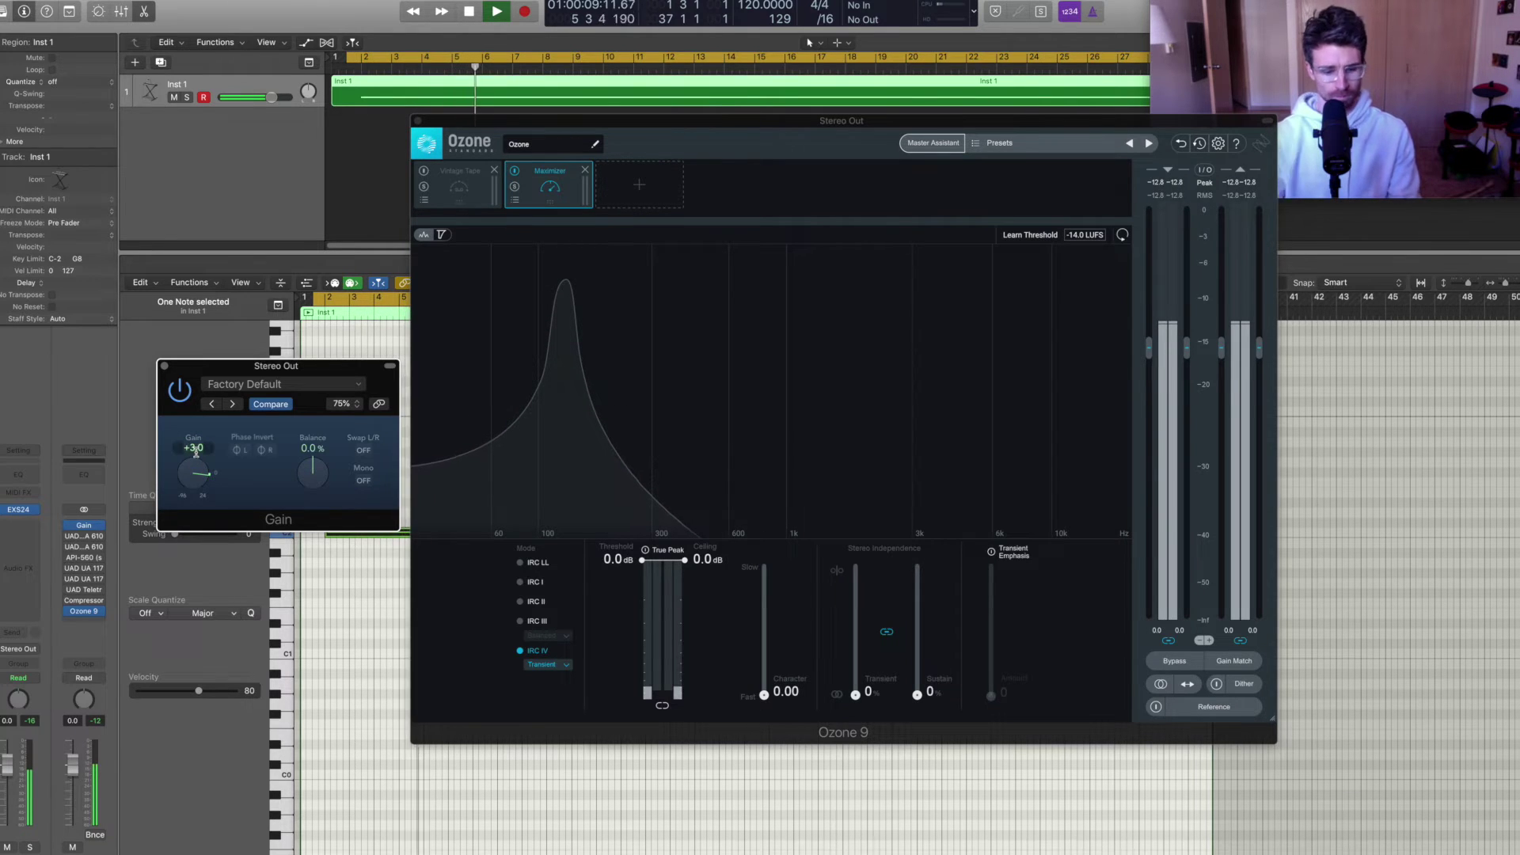
type("6")
key("Return")
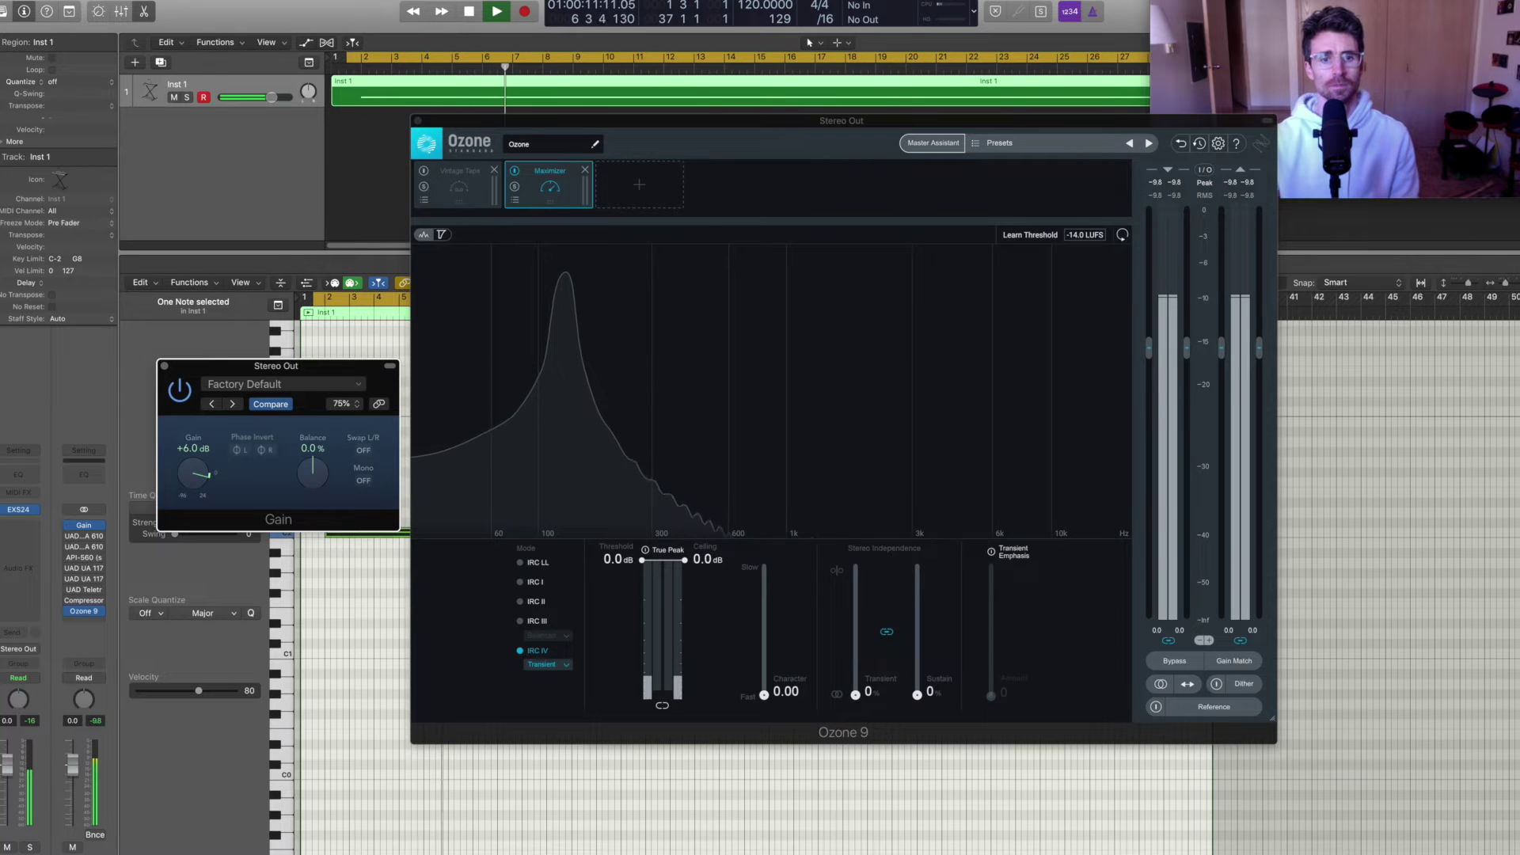
double_click(194, 448)
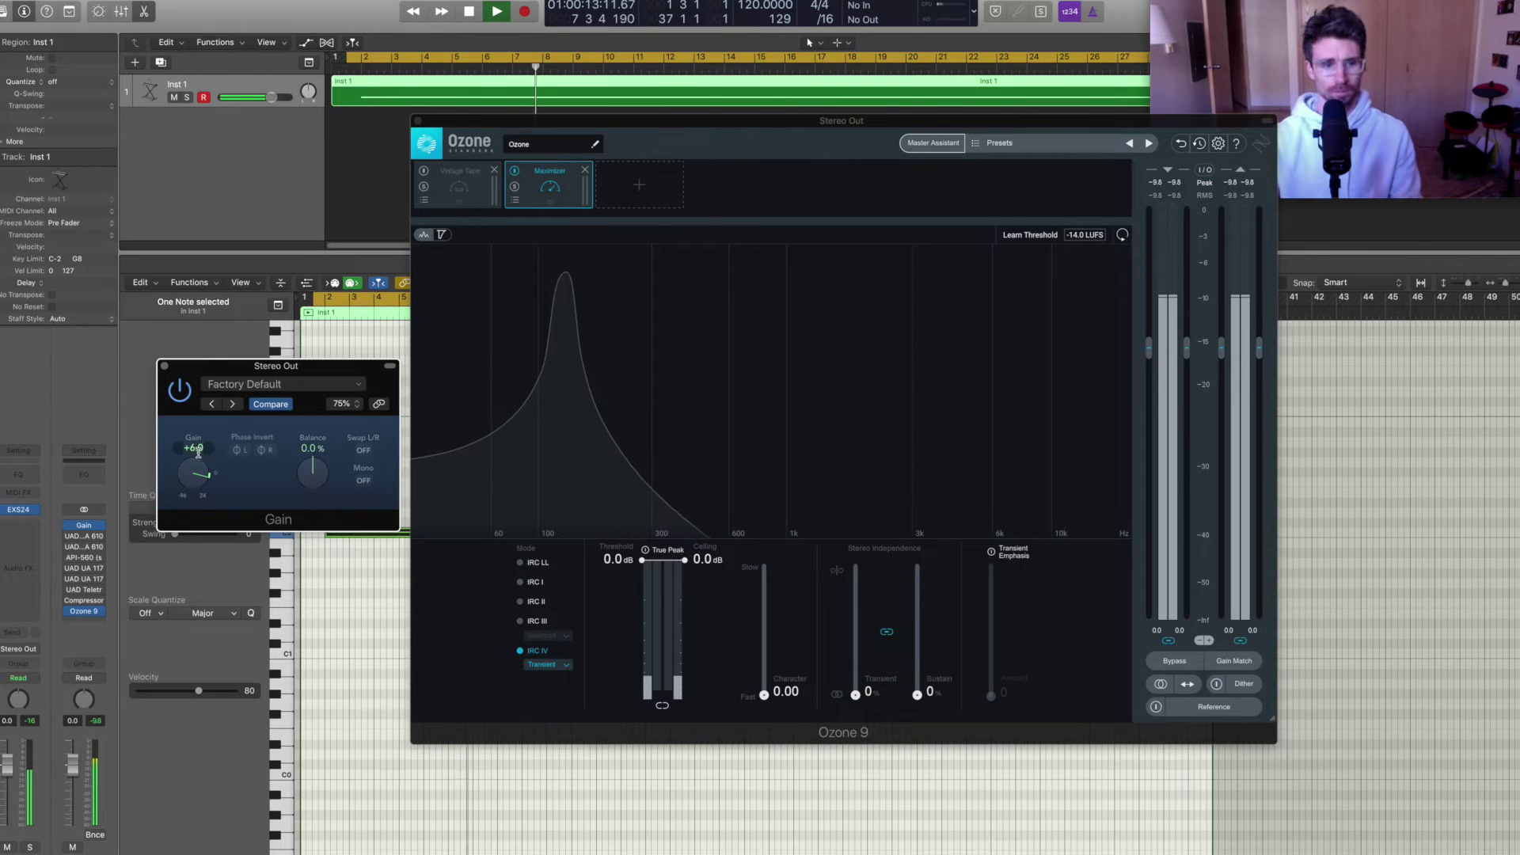
type("10")
key("Return")
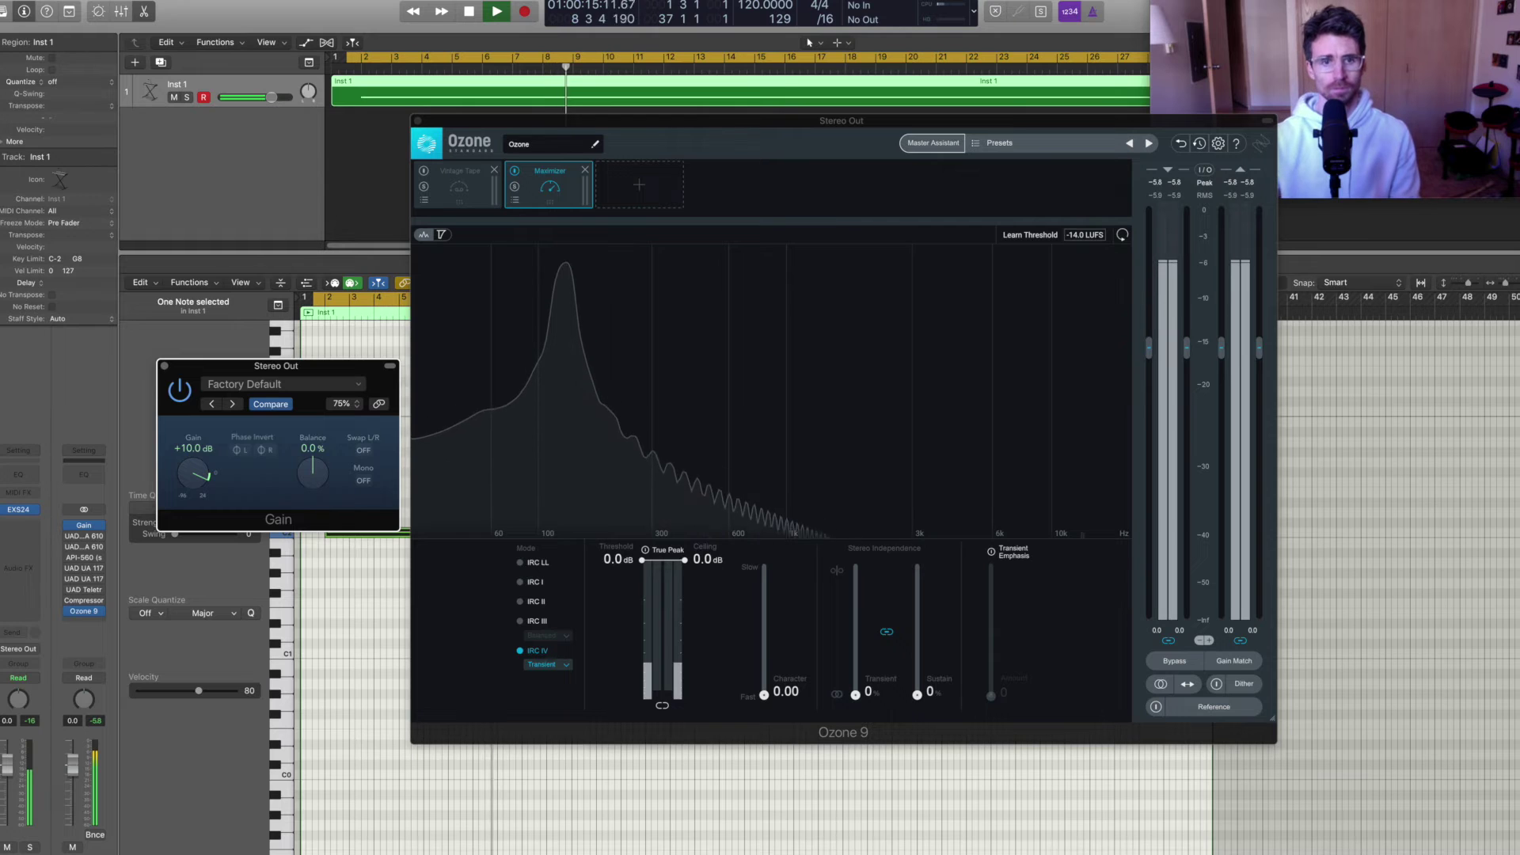
Reset Gain to 0.0 dB, stop playback, and close the Gain plugin
left_click(195, 456, "alt")
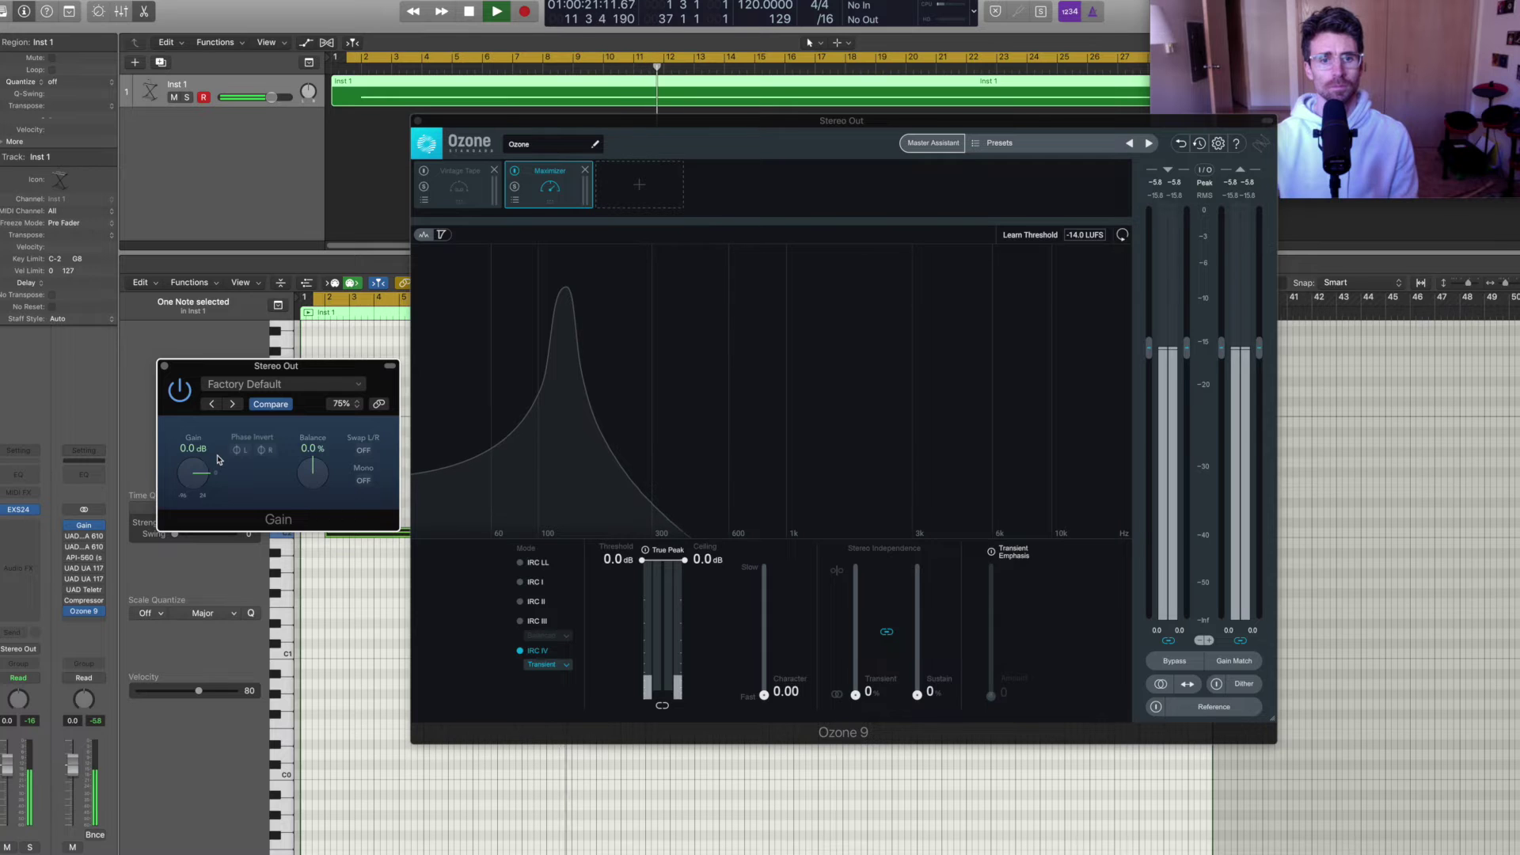
key("space")
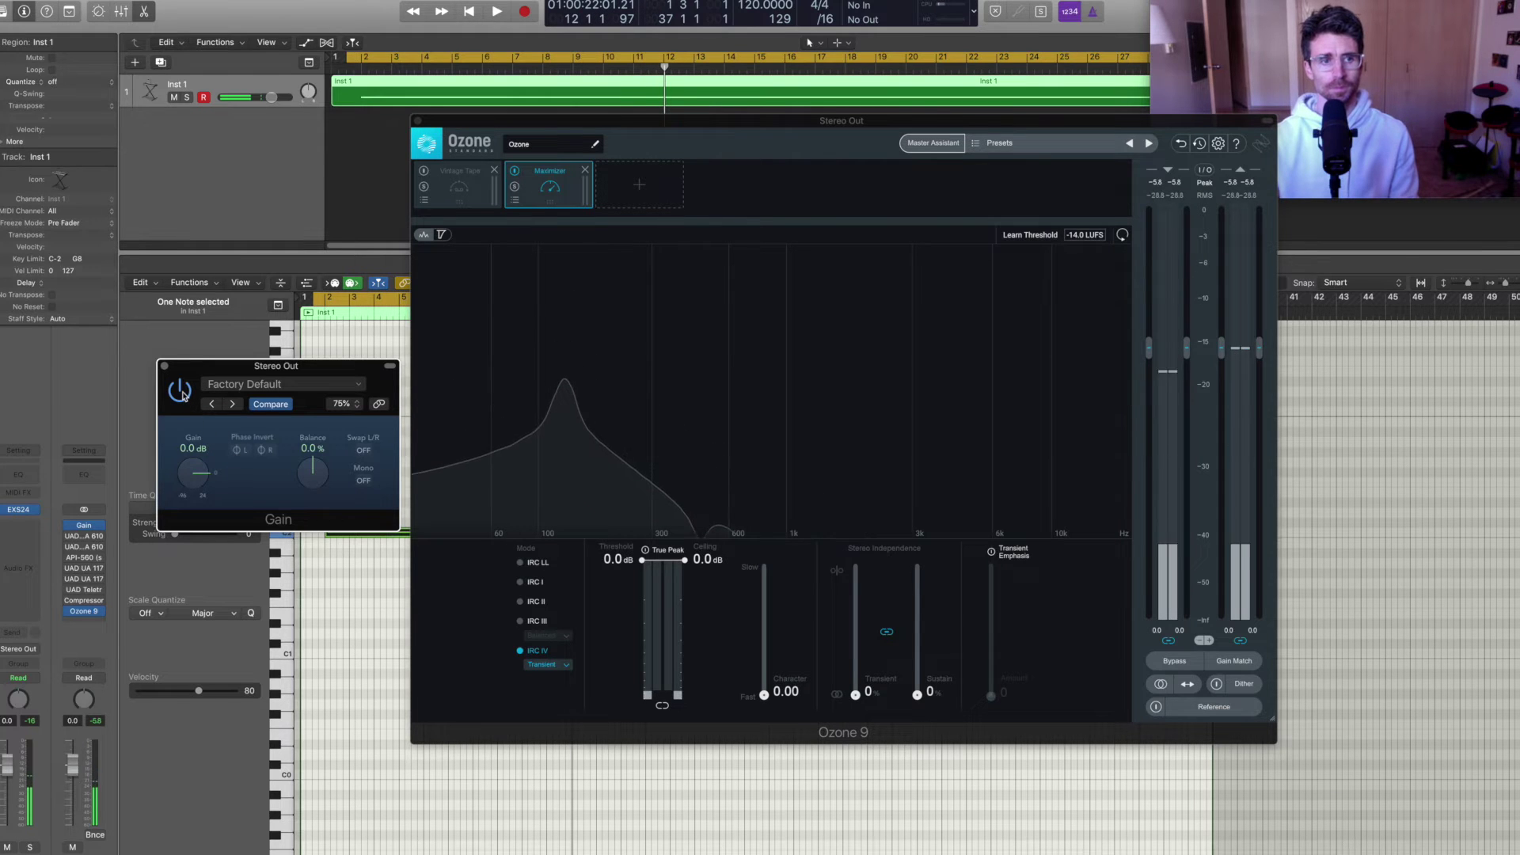
left_click(164, 366)
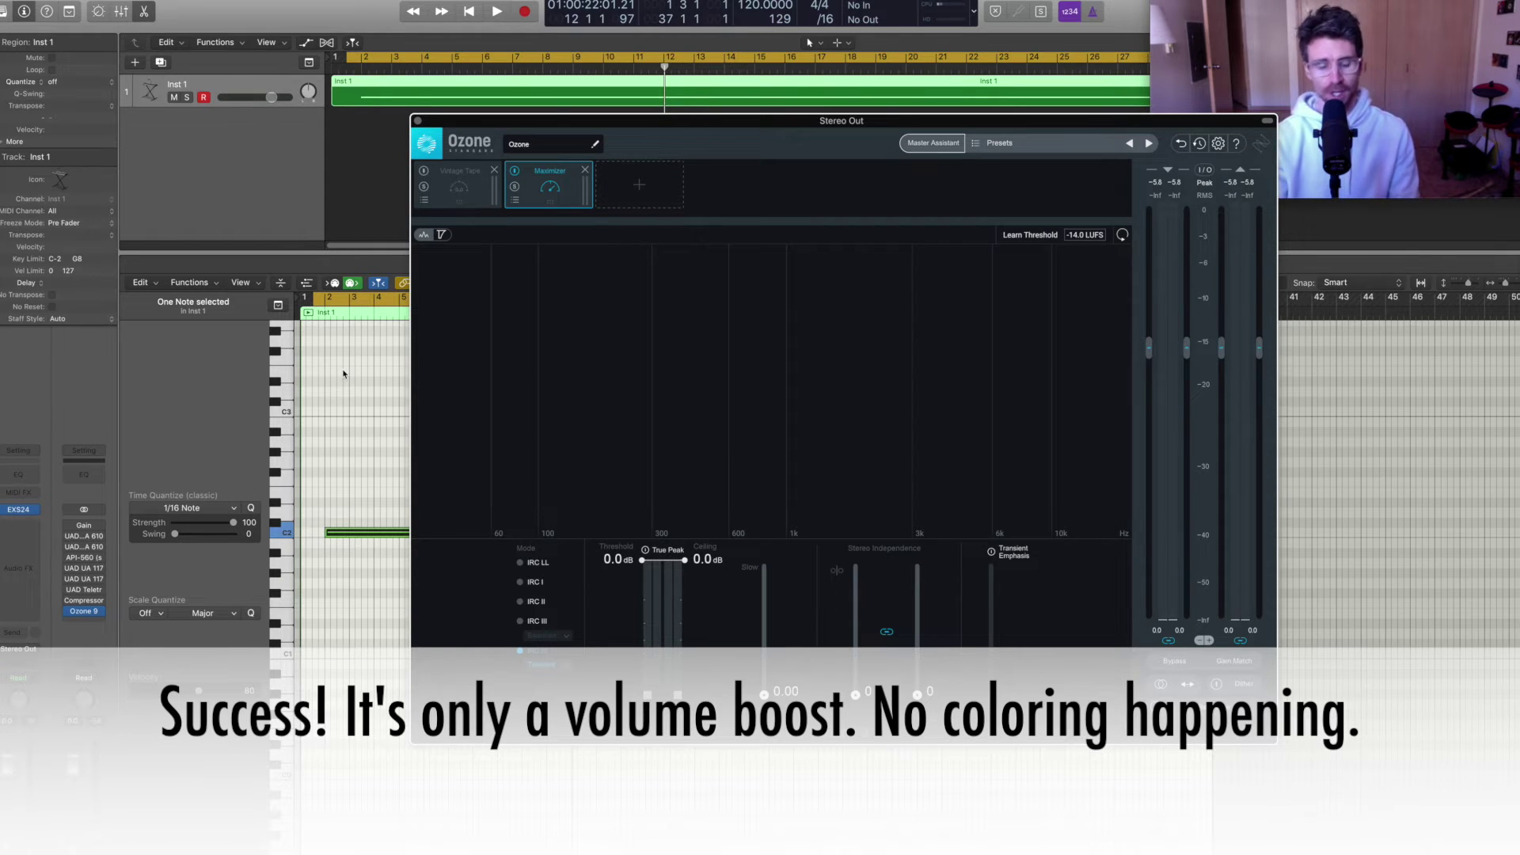
Move the playhead back to bar 1
key("Return")
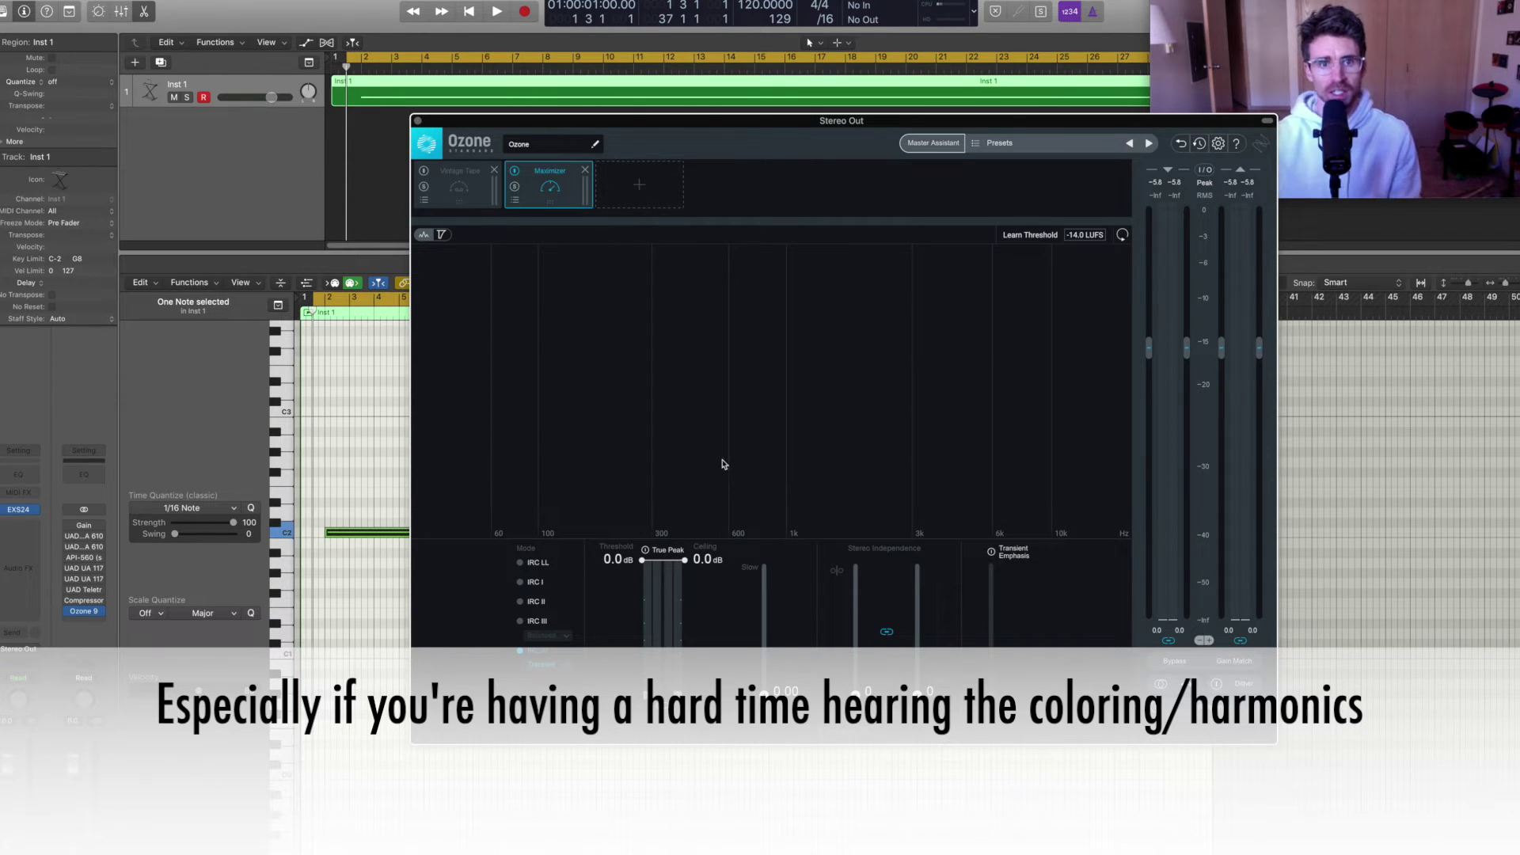
Play the C2 sine with the UAD UA 610-A switched on to show its harmonics, then close it
left_click(87, 538)
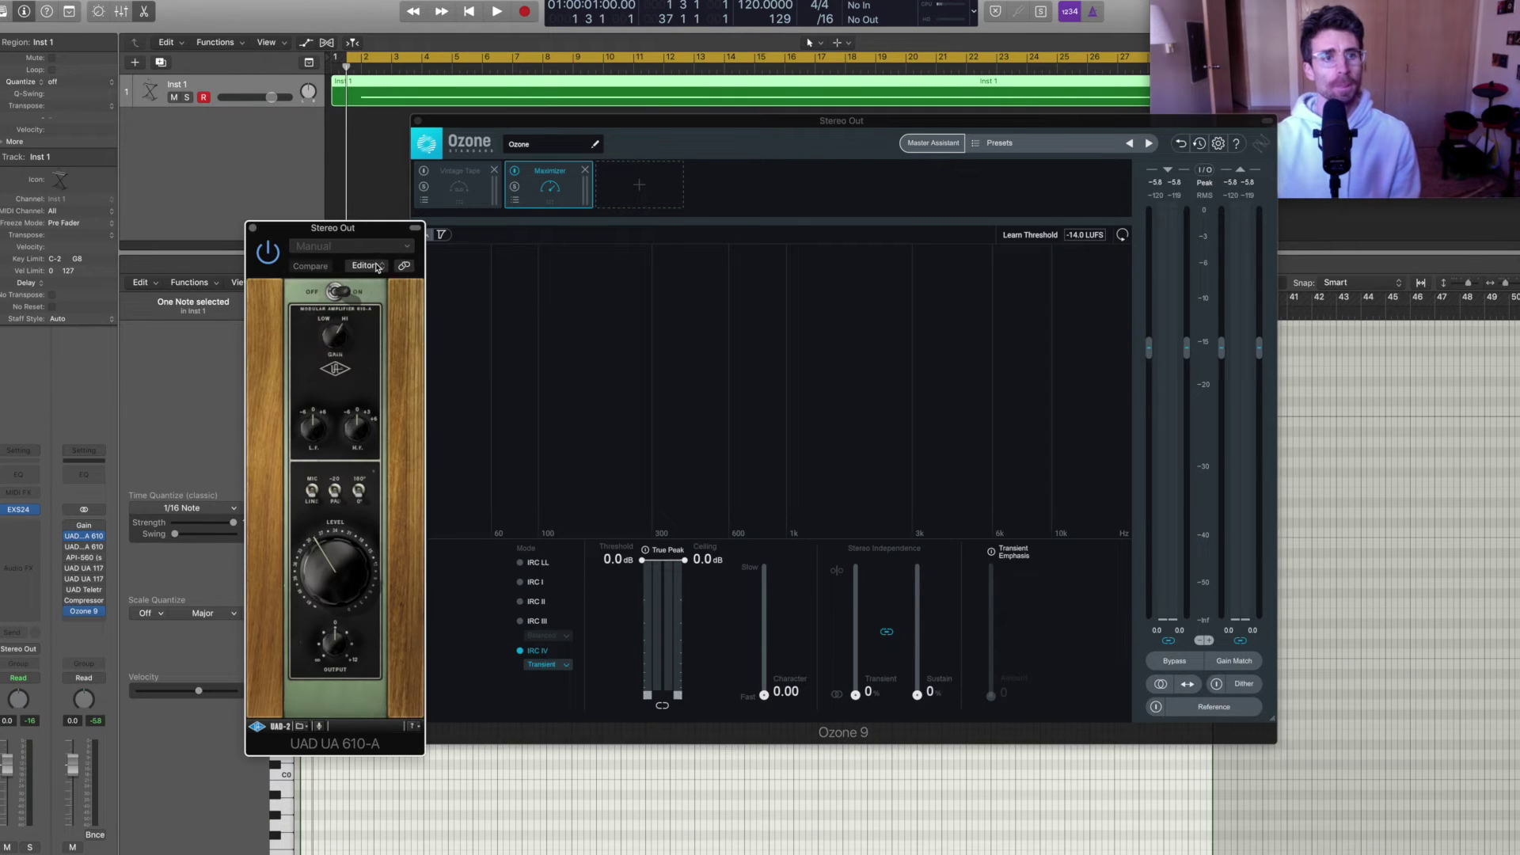
left_click_drag(365, 231, 317, 188)
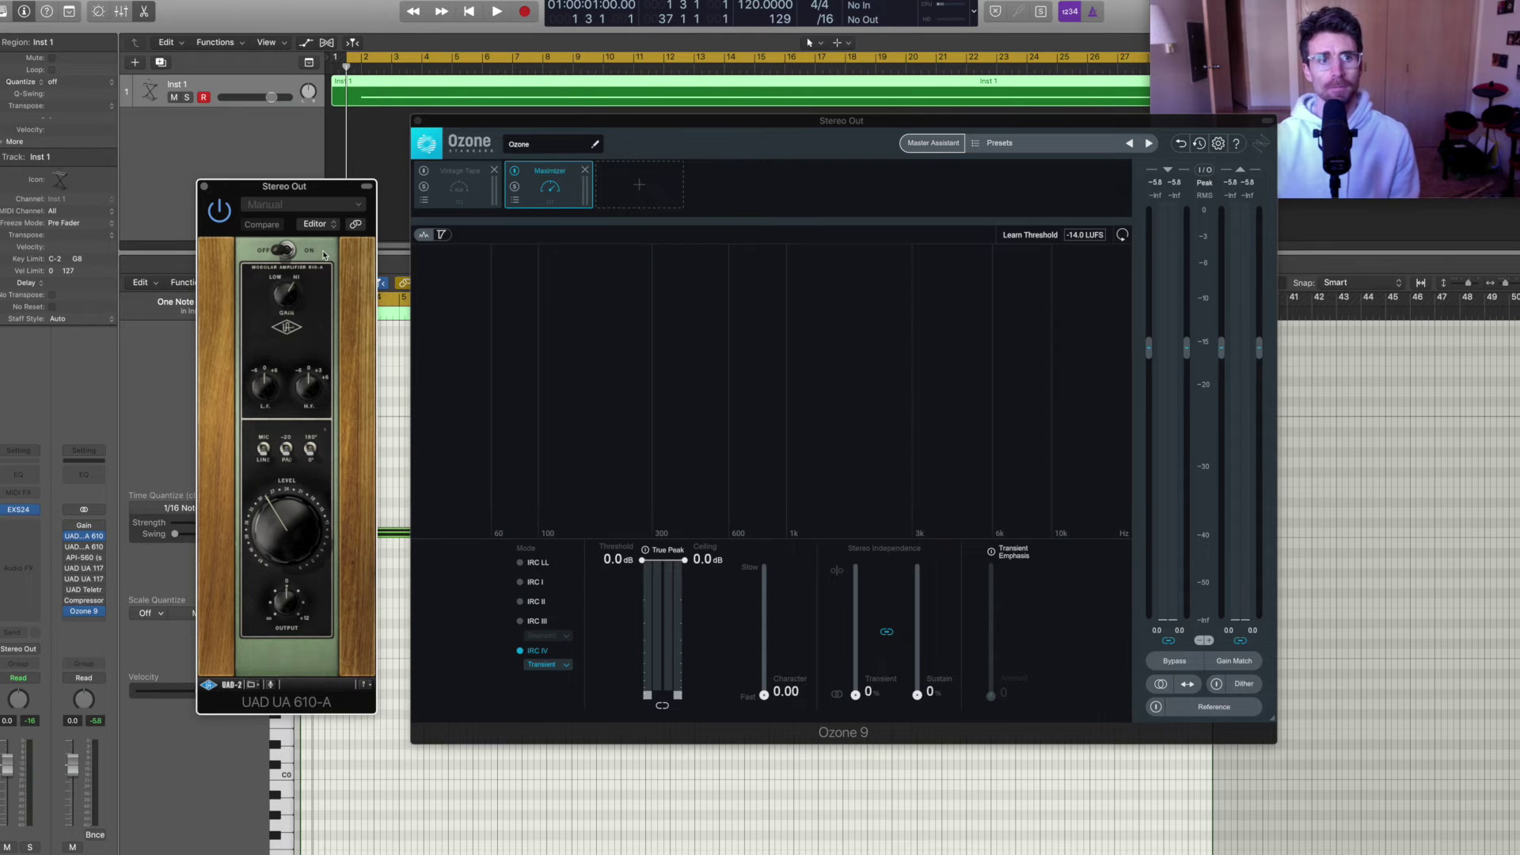
key("space")
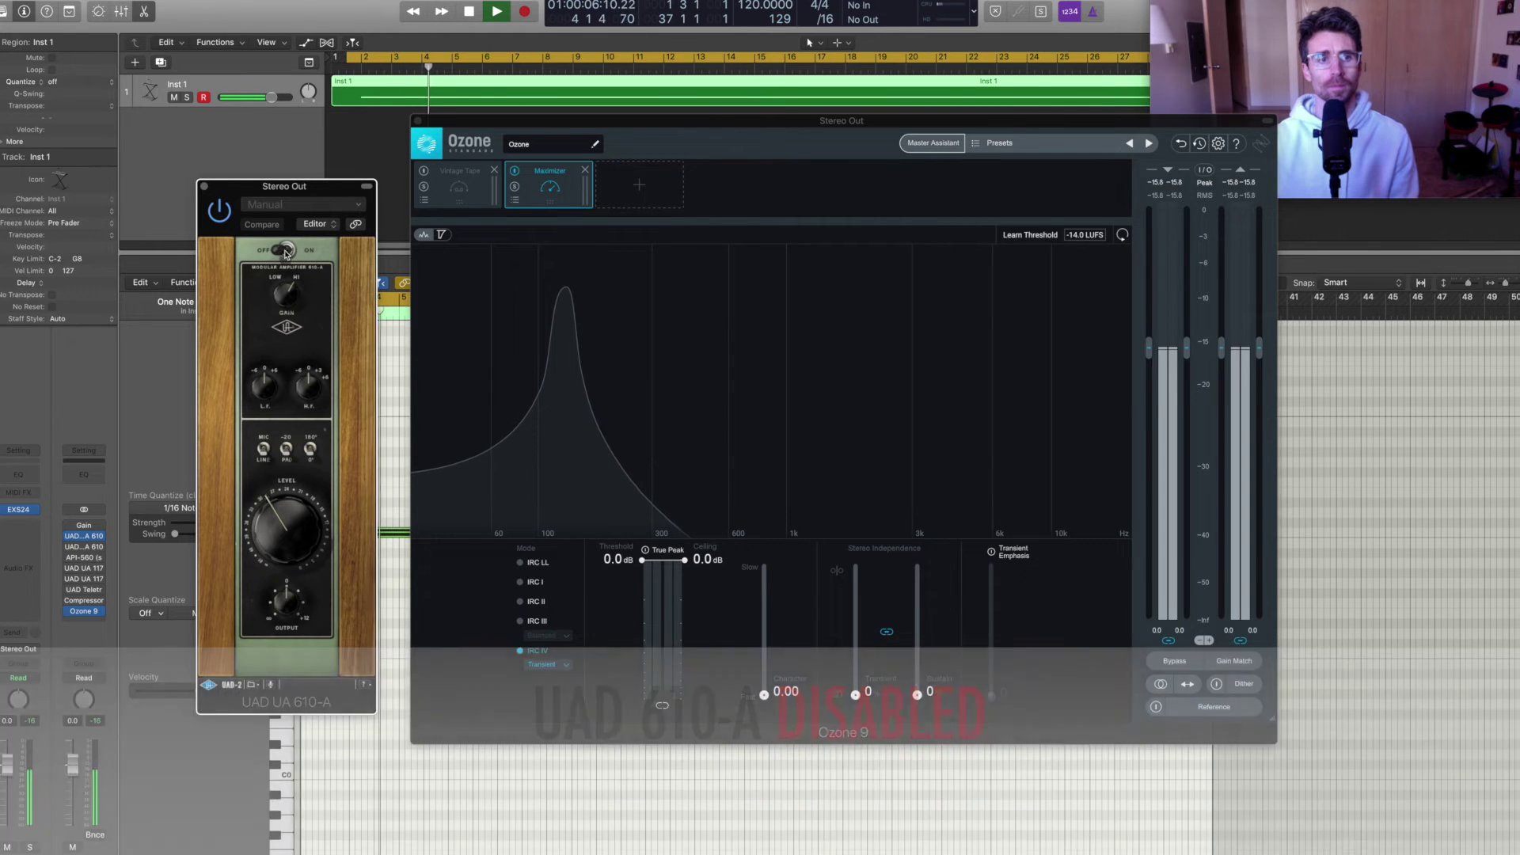
left_click(287, 252)
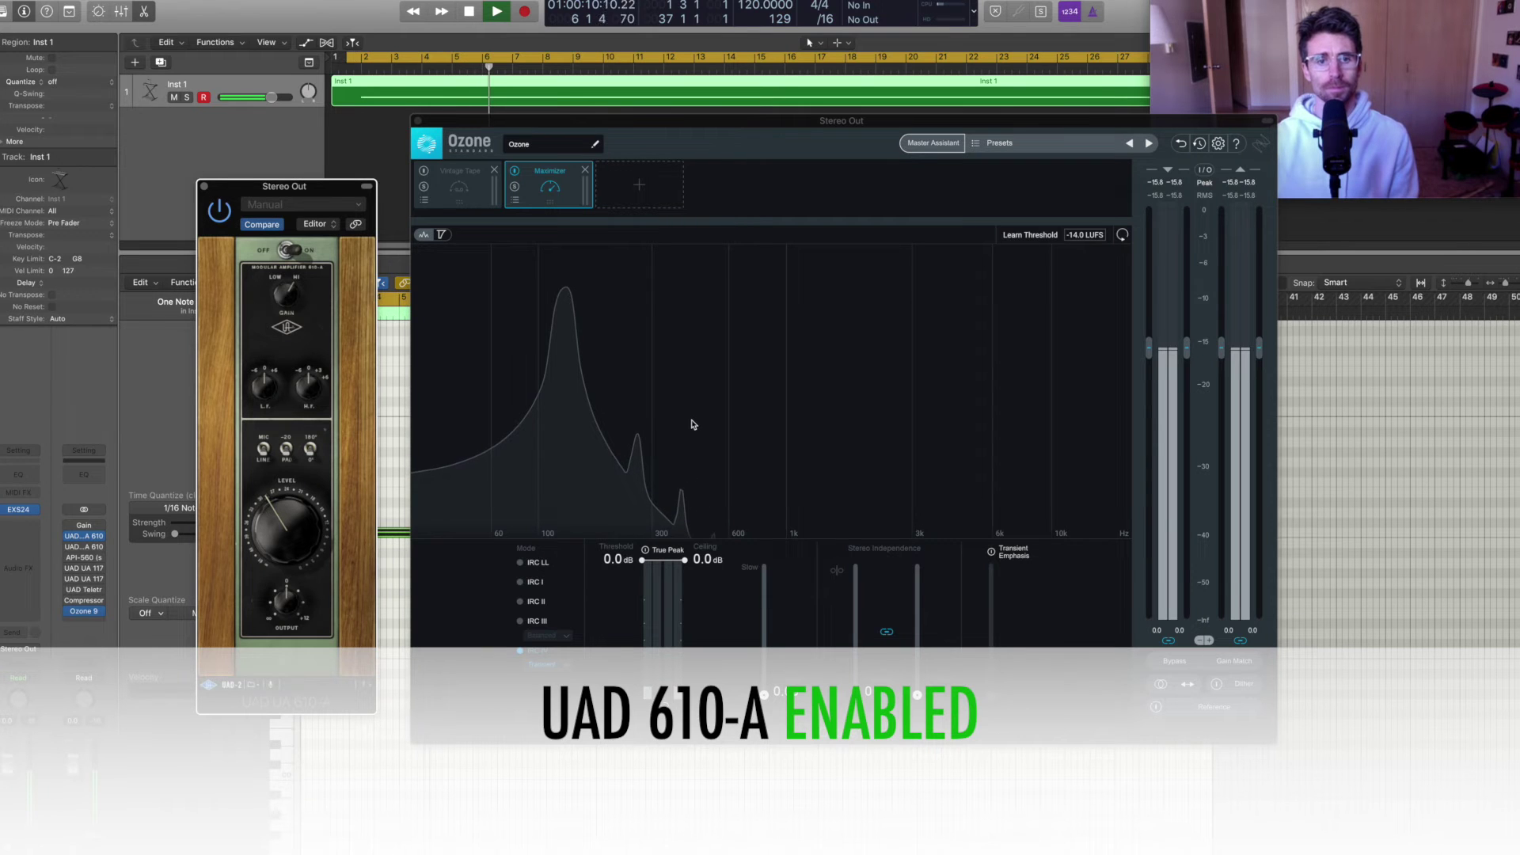
key("space")
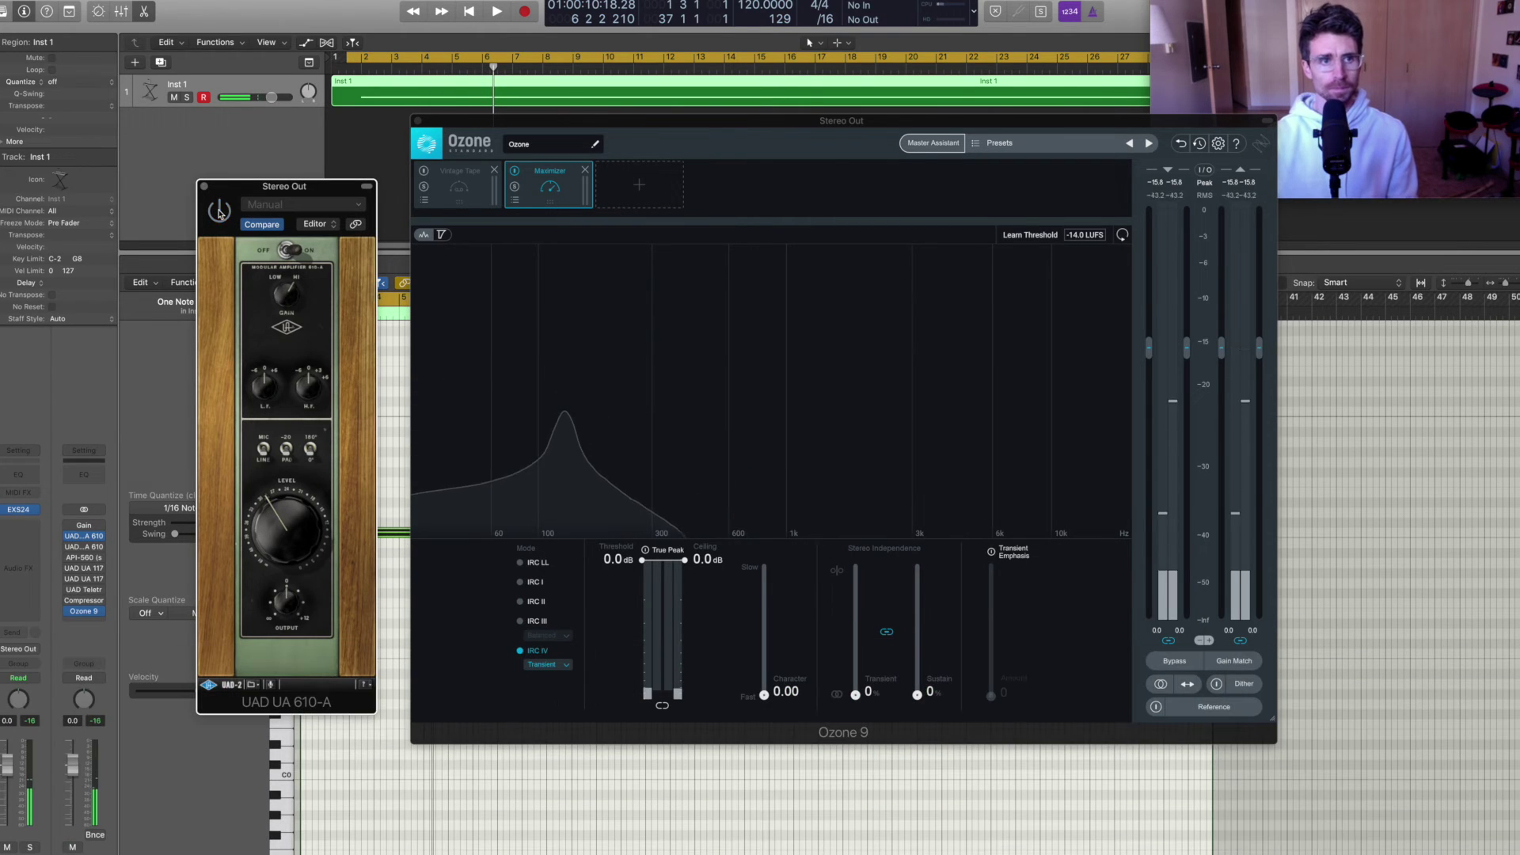
left_click(204, 186)
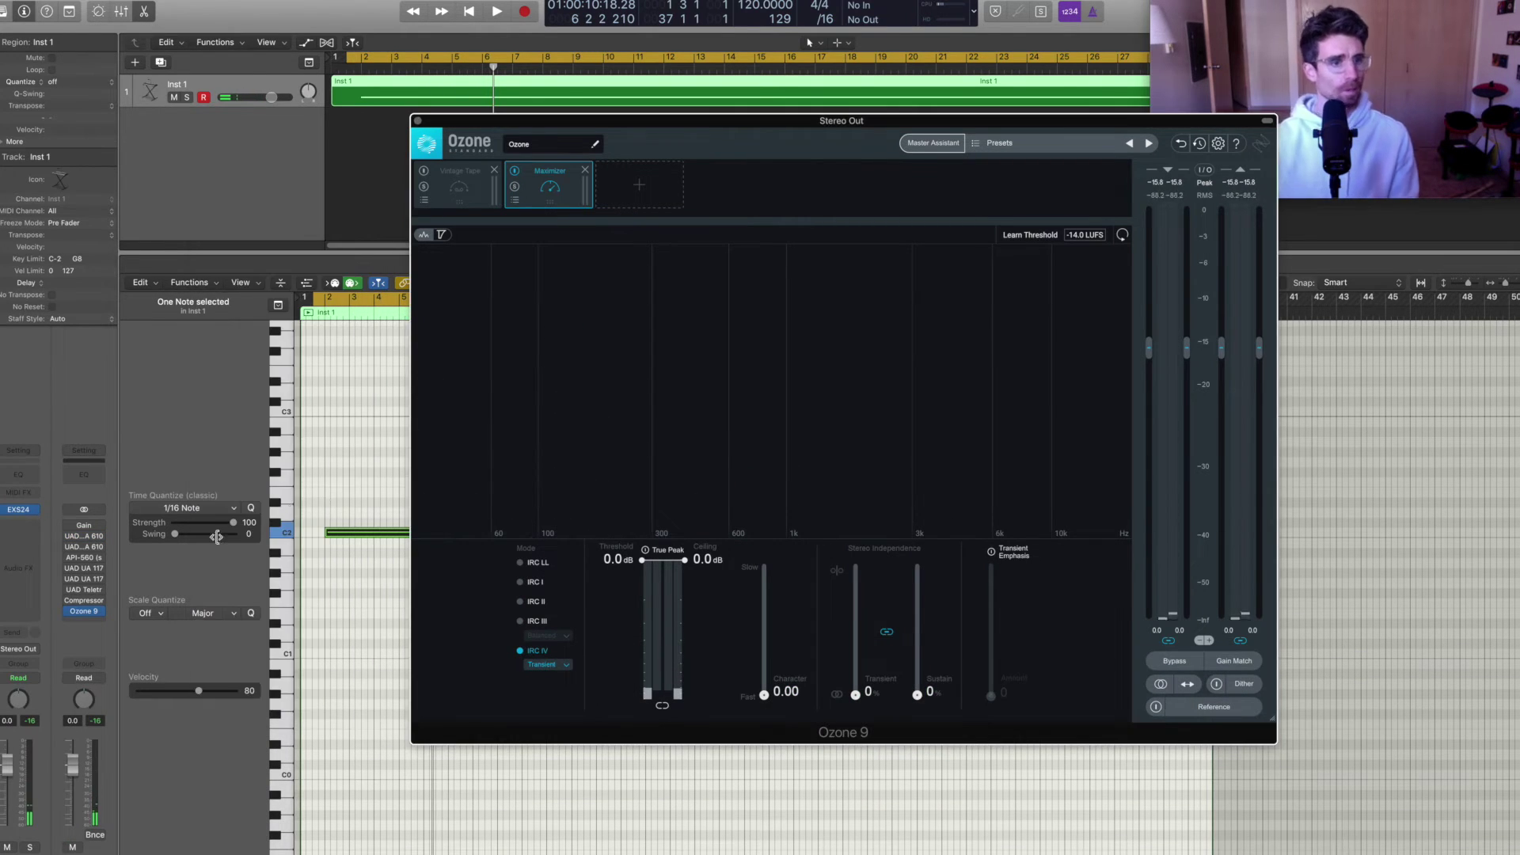
left_click(83, 548)
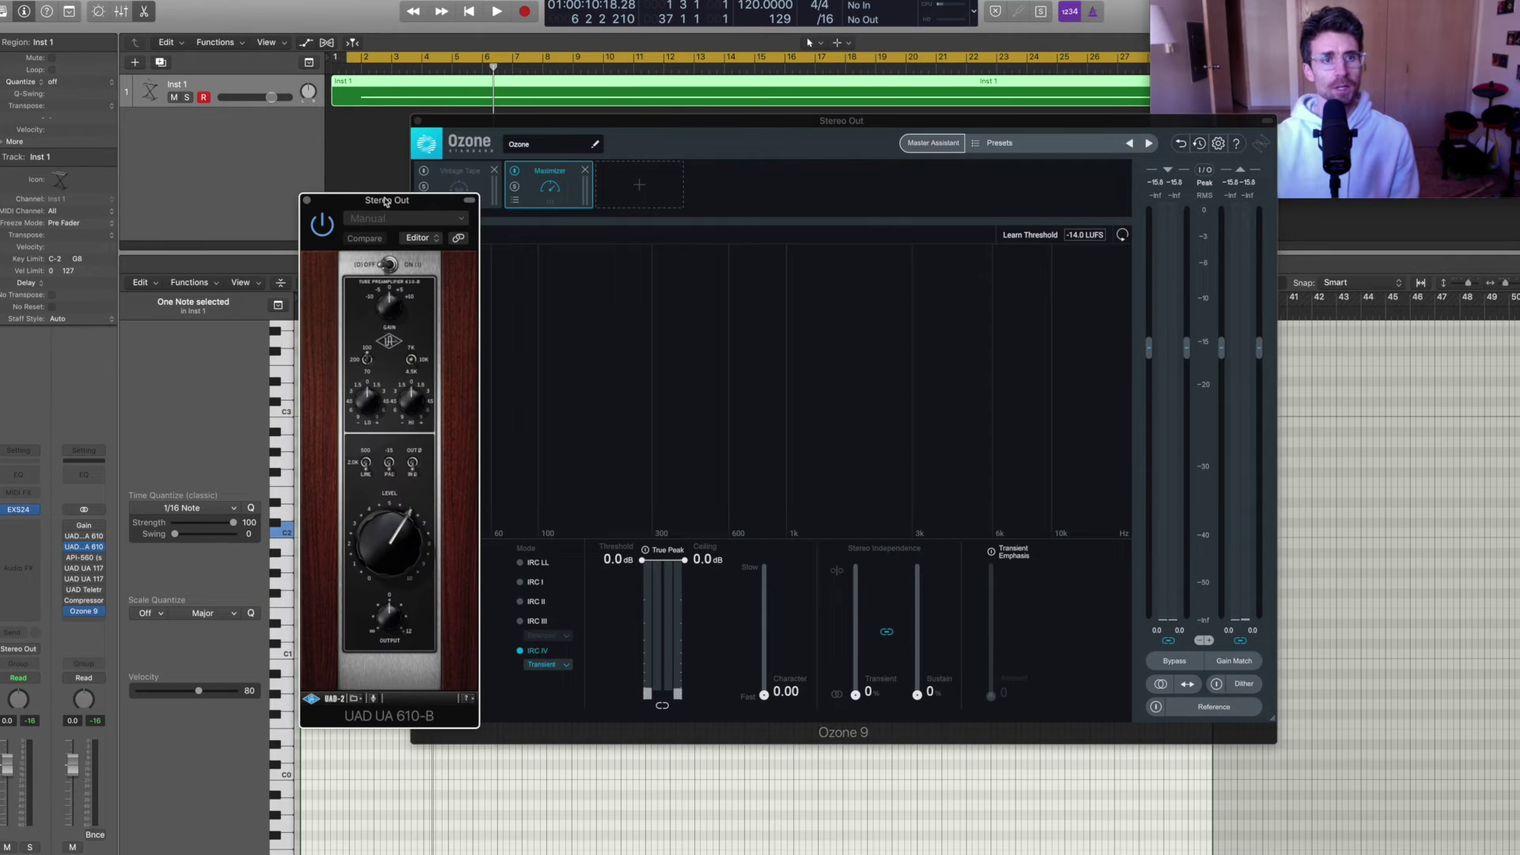
Replay the sine from the start with the UAD UA 610-B switched on, then close it
left_click_drag(387, 201, 275, 170)
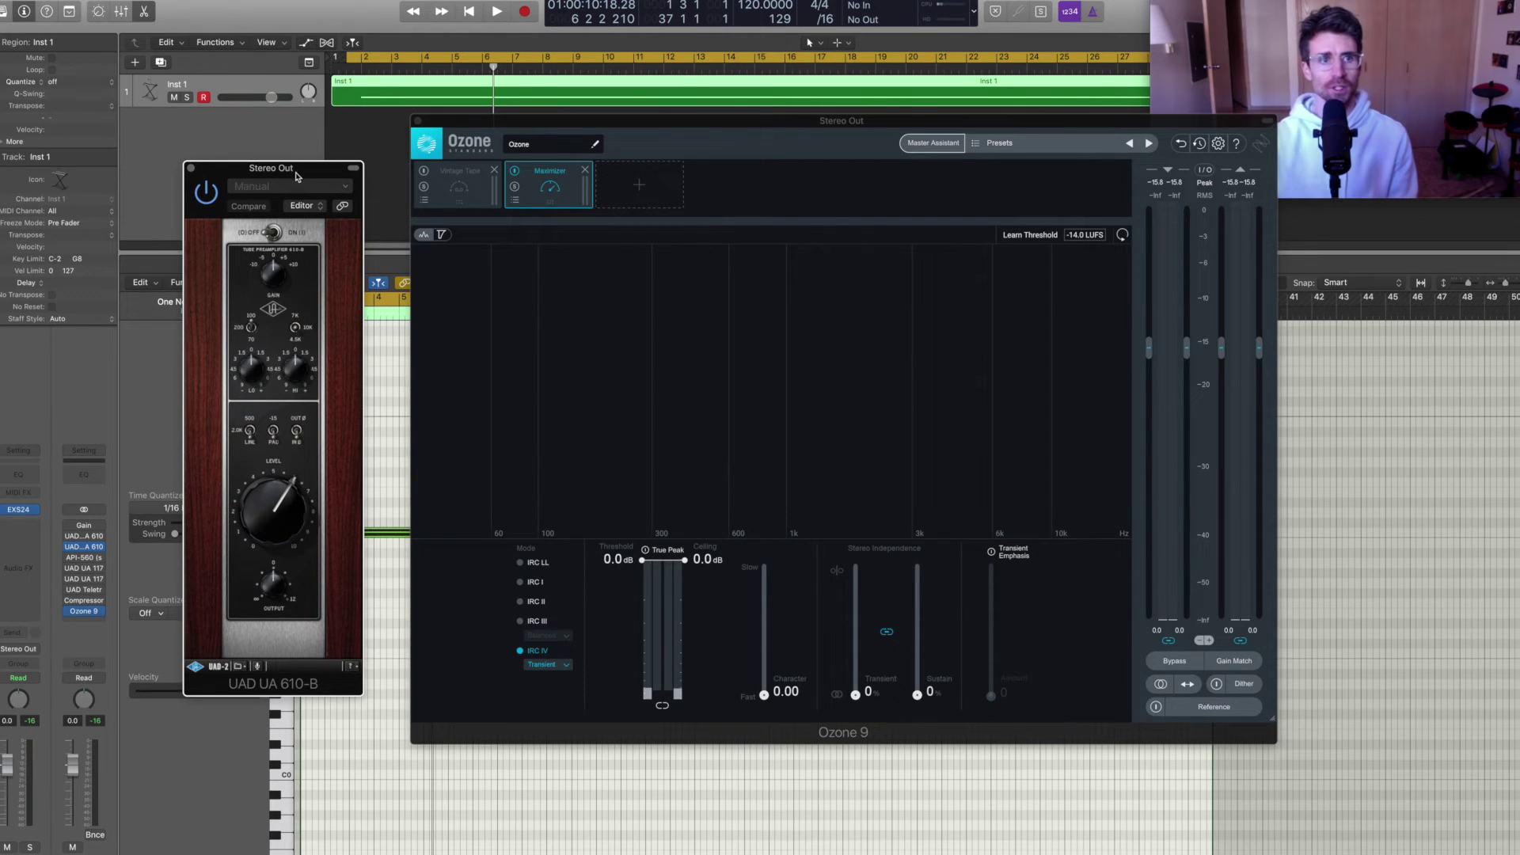
key("Return")
key("space")
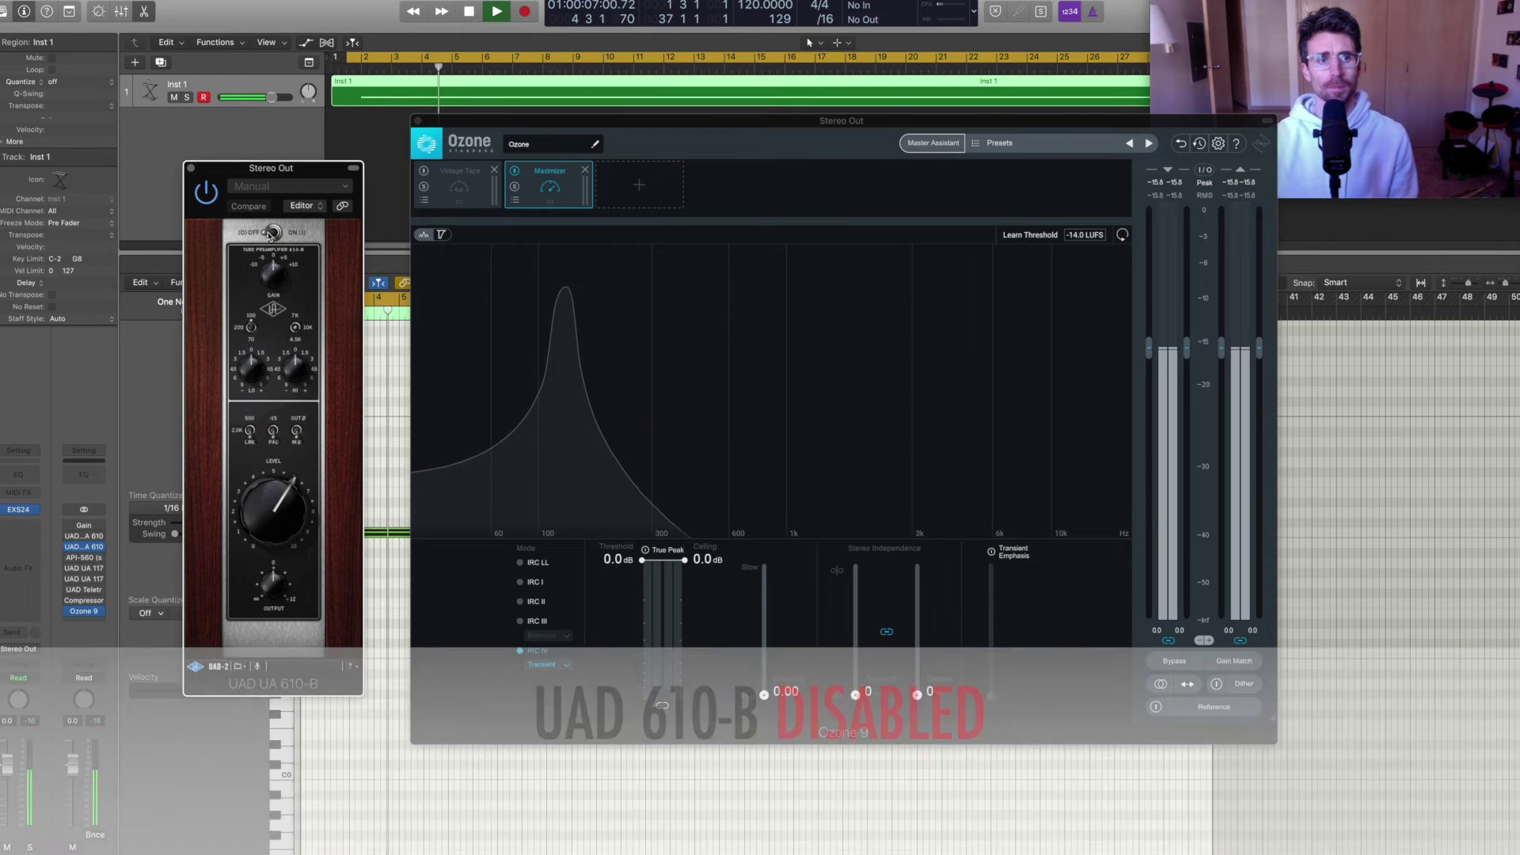
left_click(271, 233)
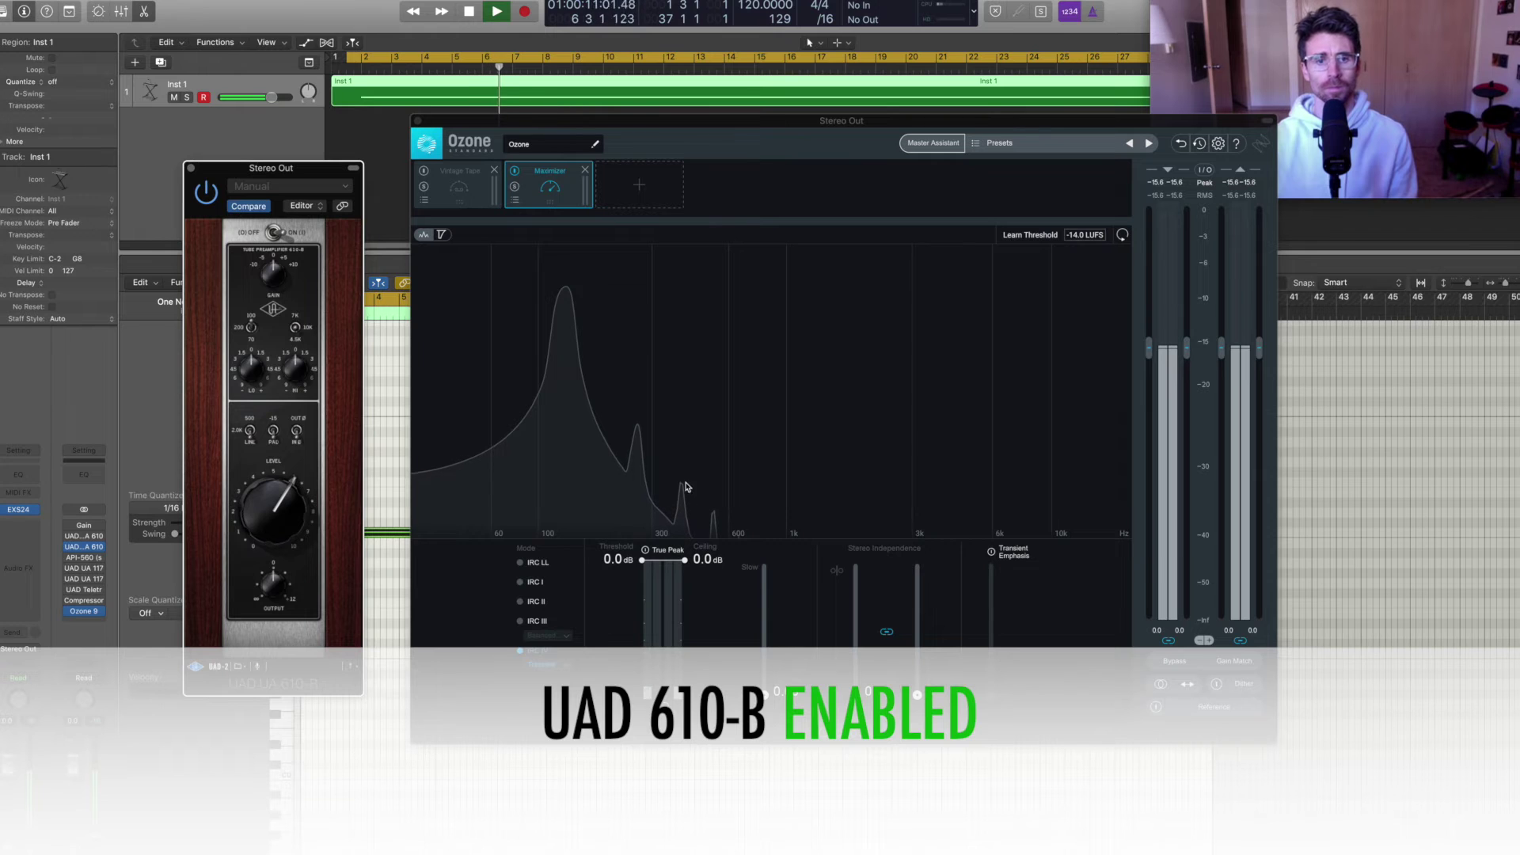
key("space")
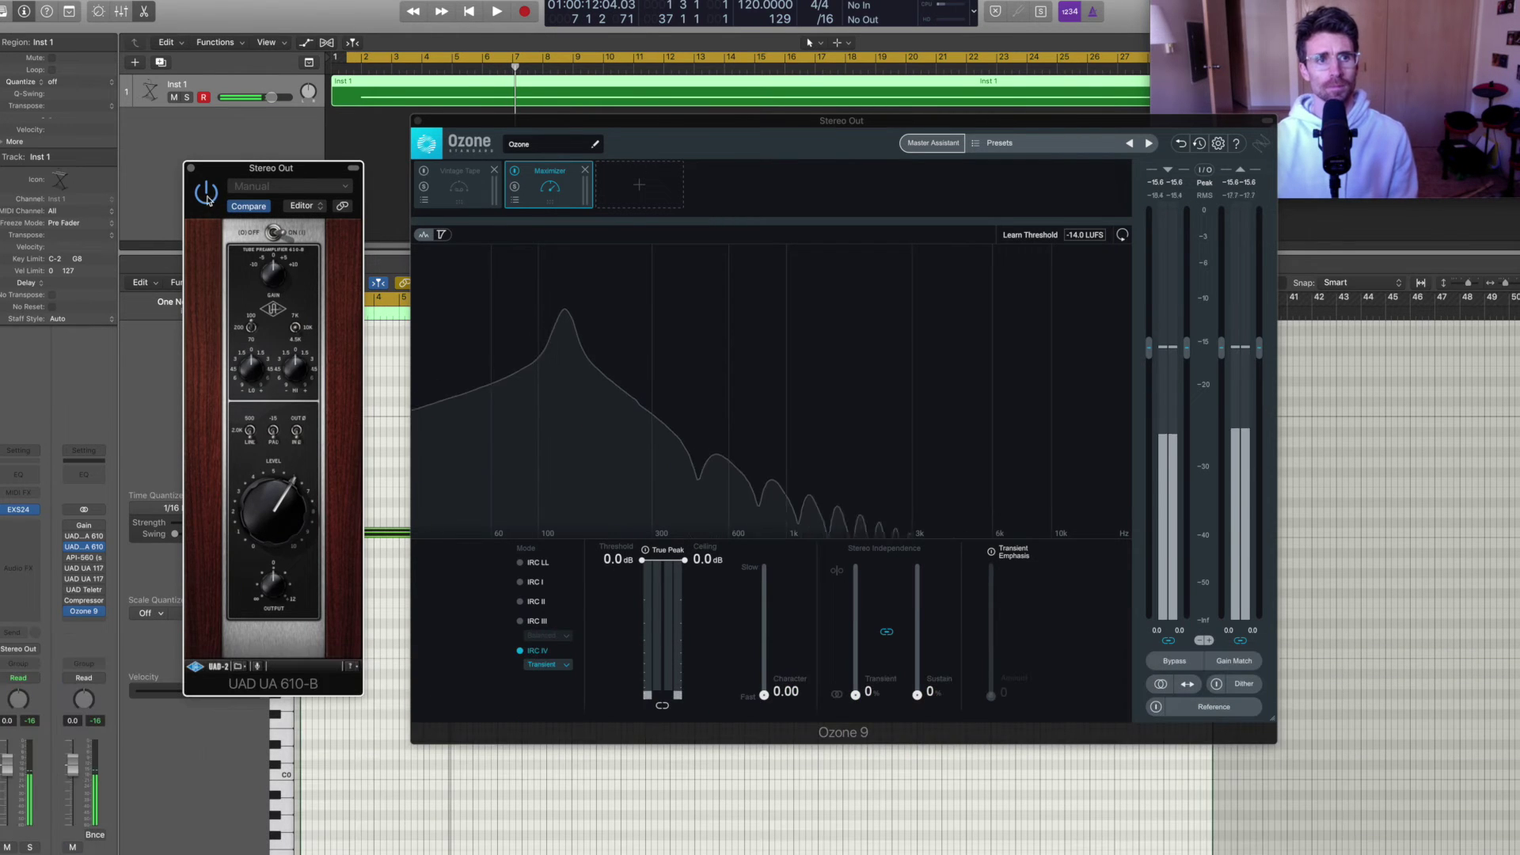
left_click(191, 169)
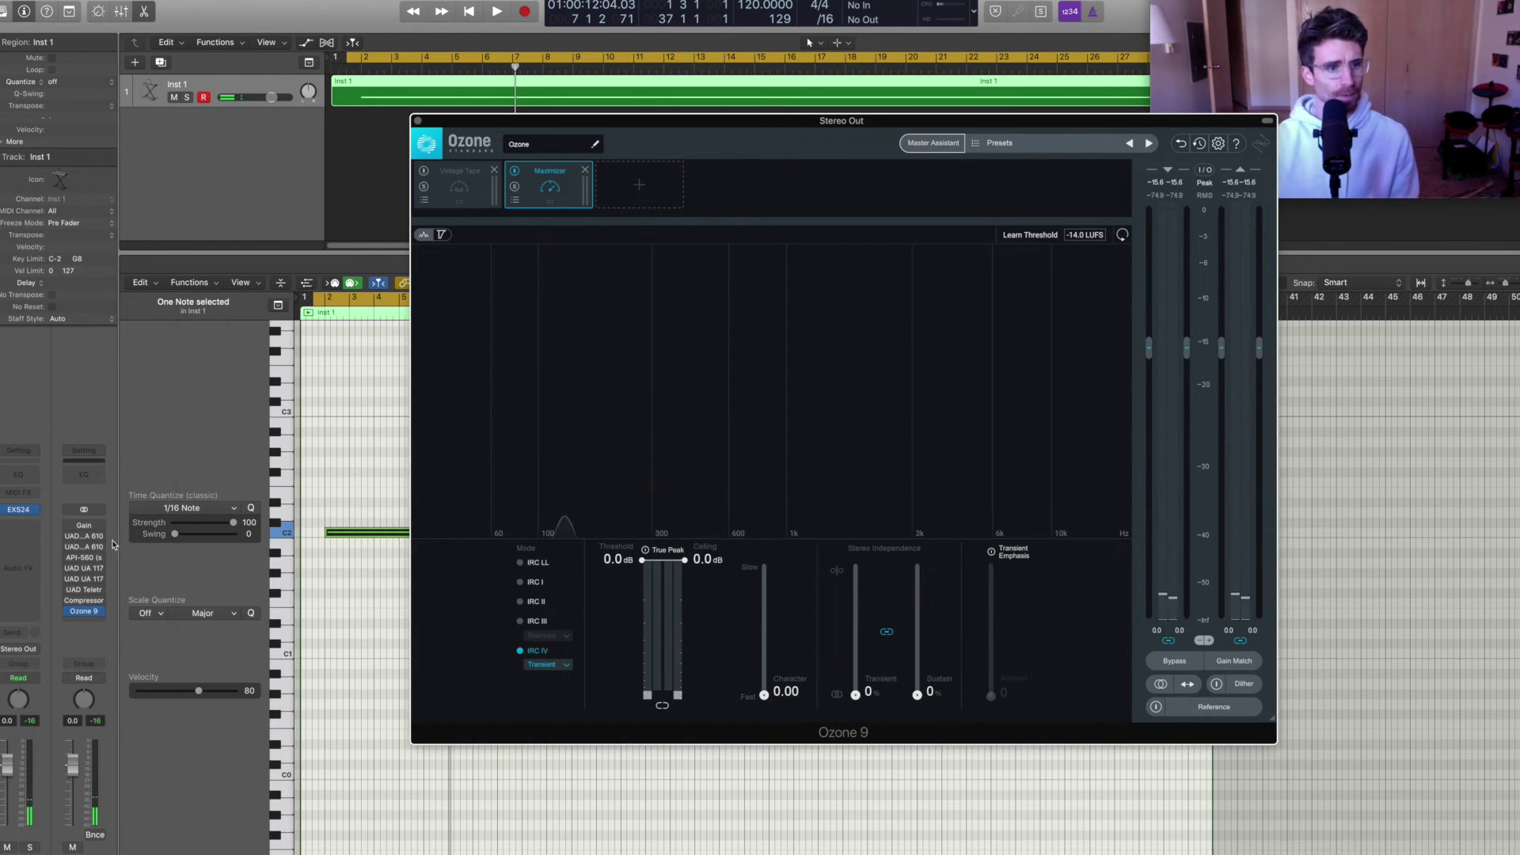
Play the sine through the API-560 EQ with Analog mode on, then stop and close it
left_click(83, 558)
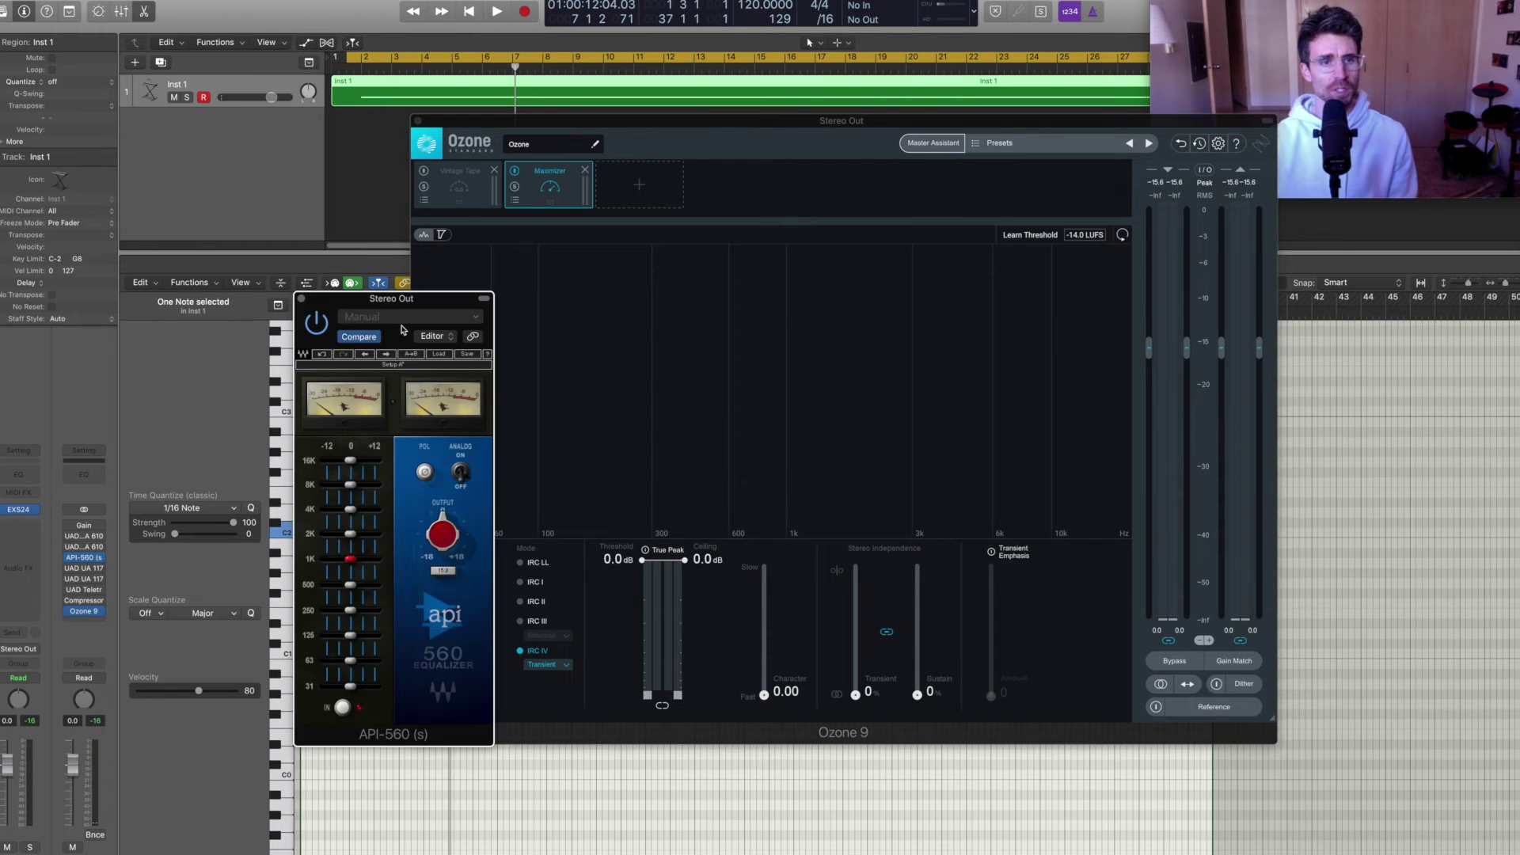
left_click_drag(440, 299, 341, 275)
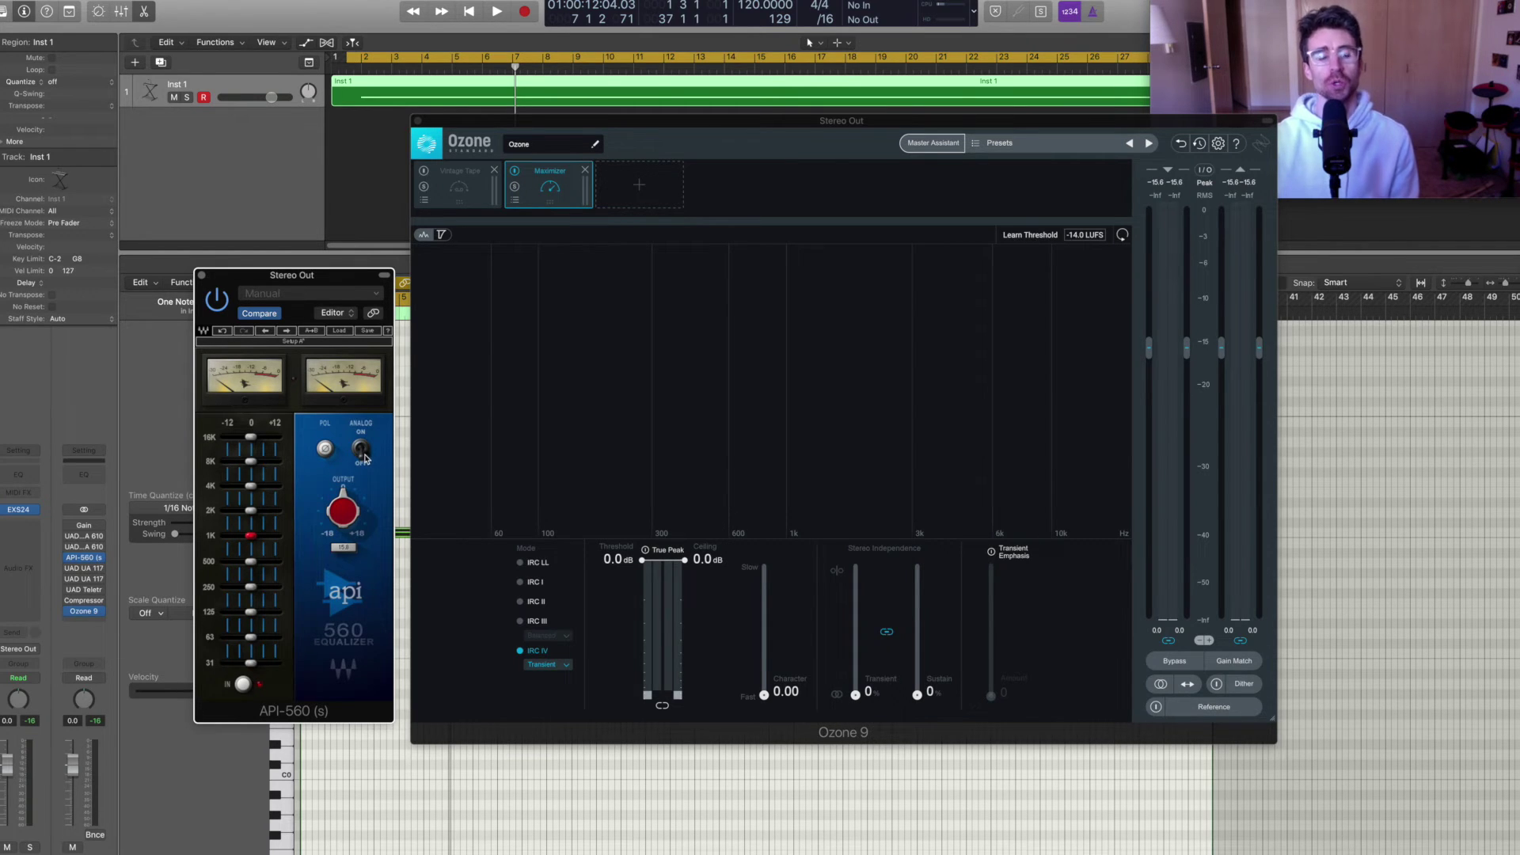
left_click_drag(357, 278, 357, 279)
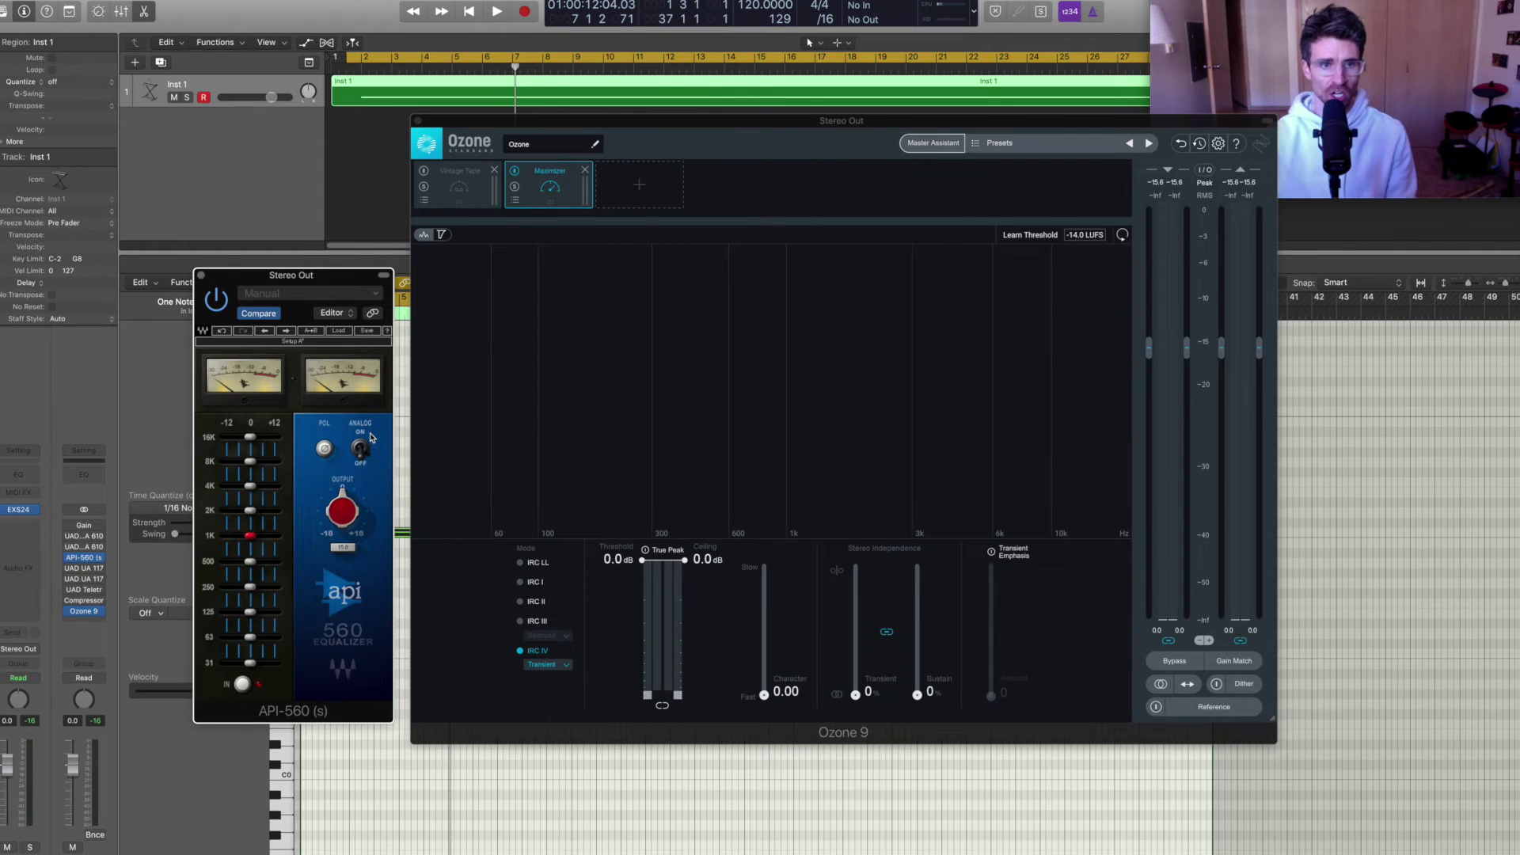
key("Return")
key("space")
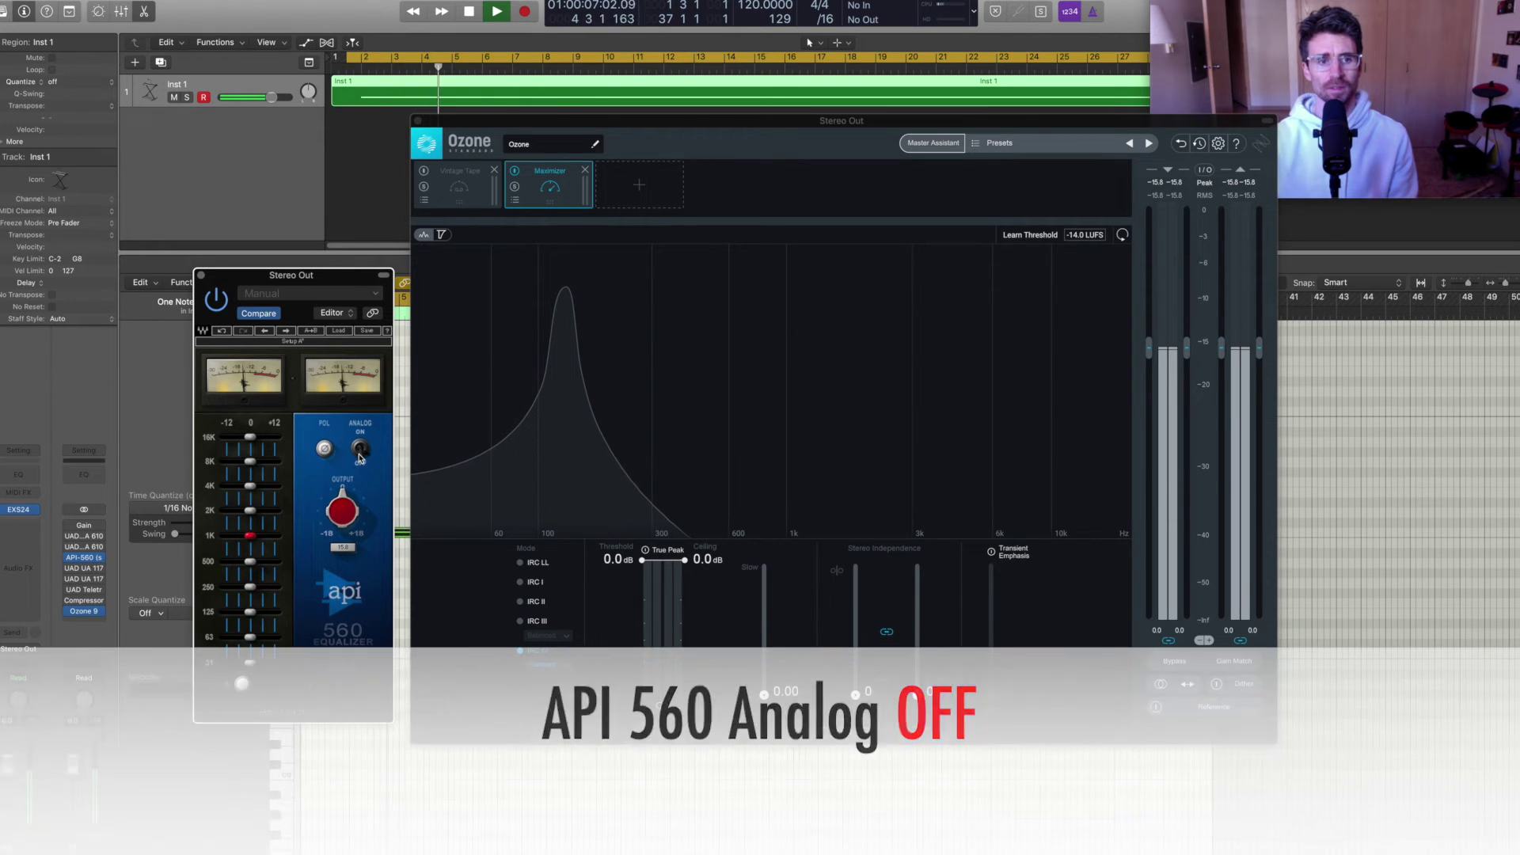
left_click(359, 451)
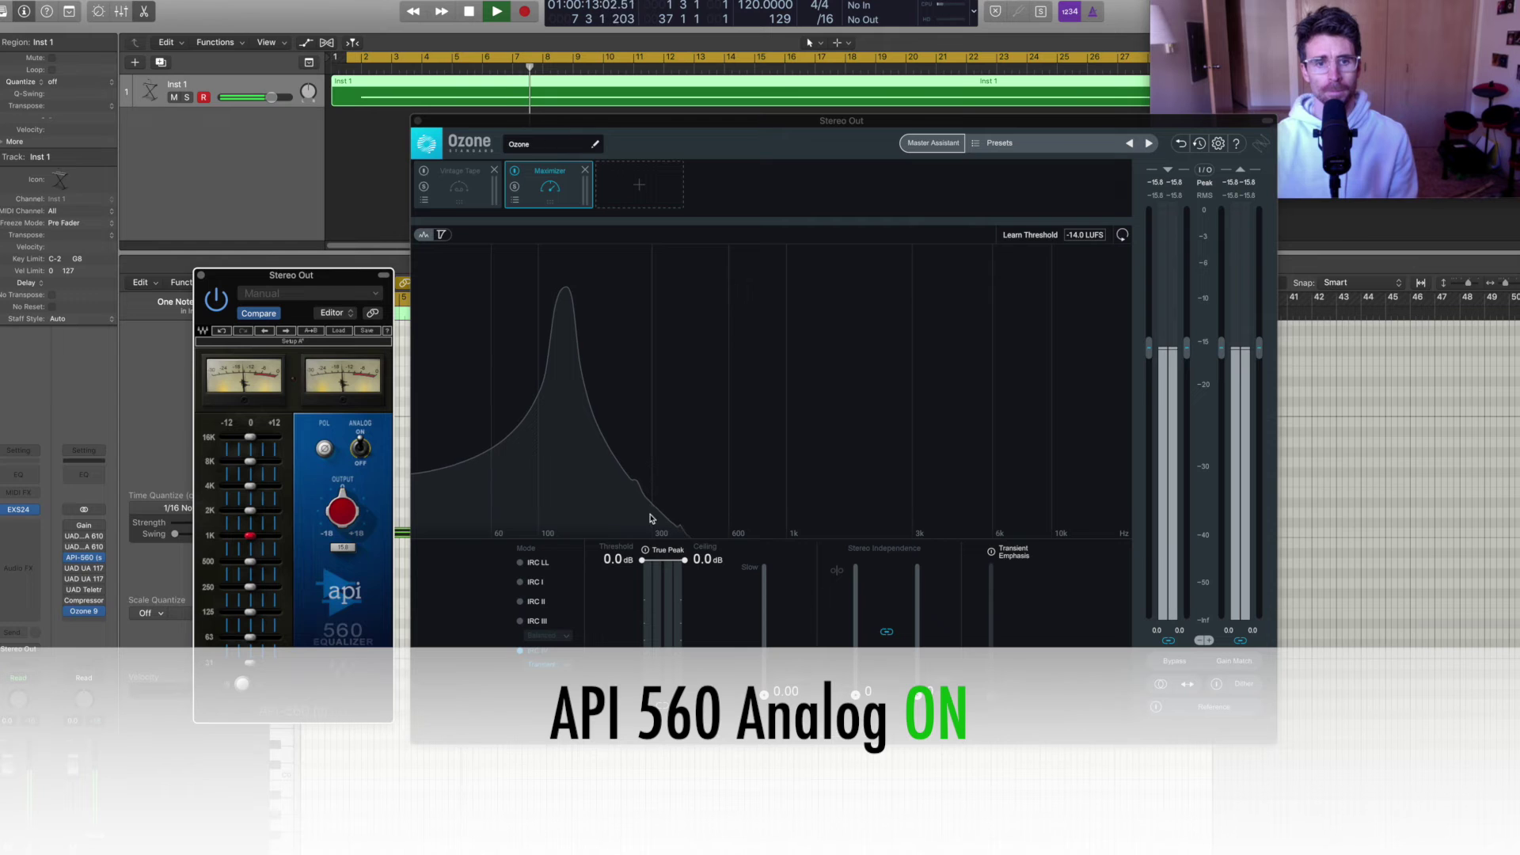
key("space")
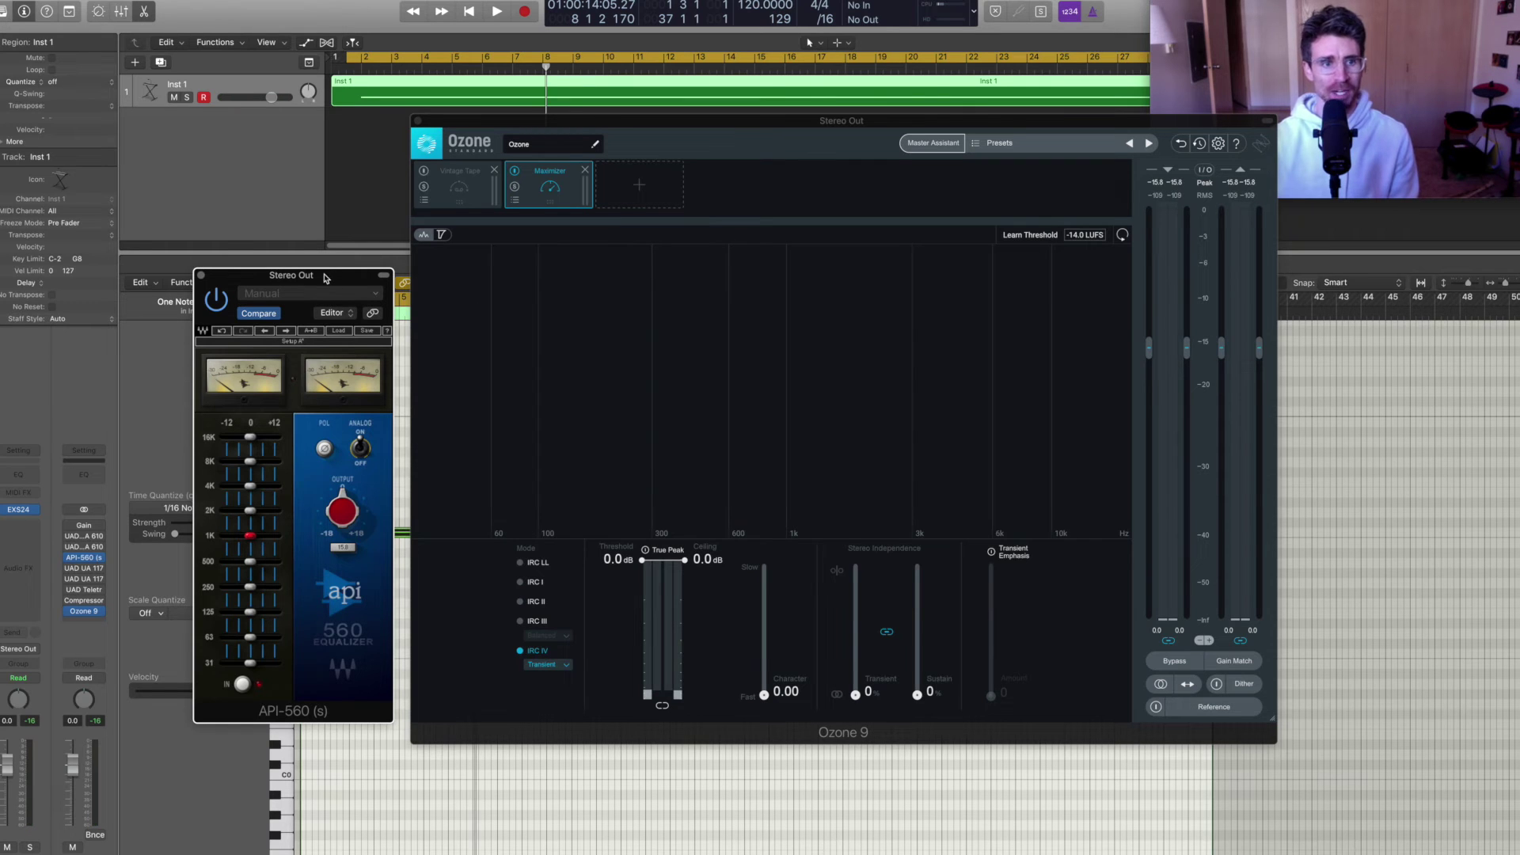
left_click(201, 276)
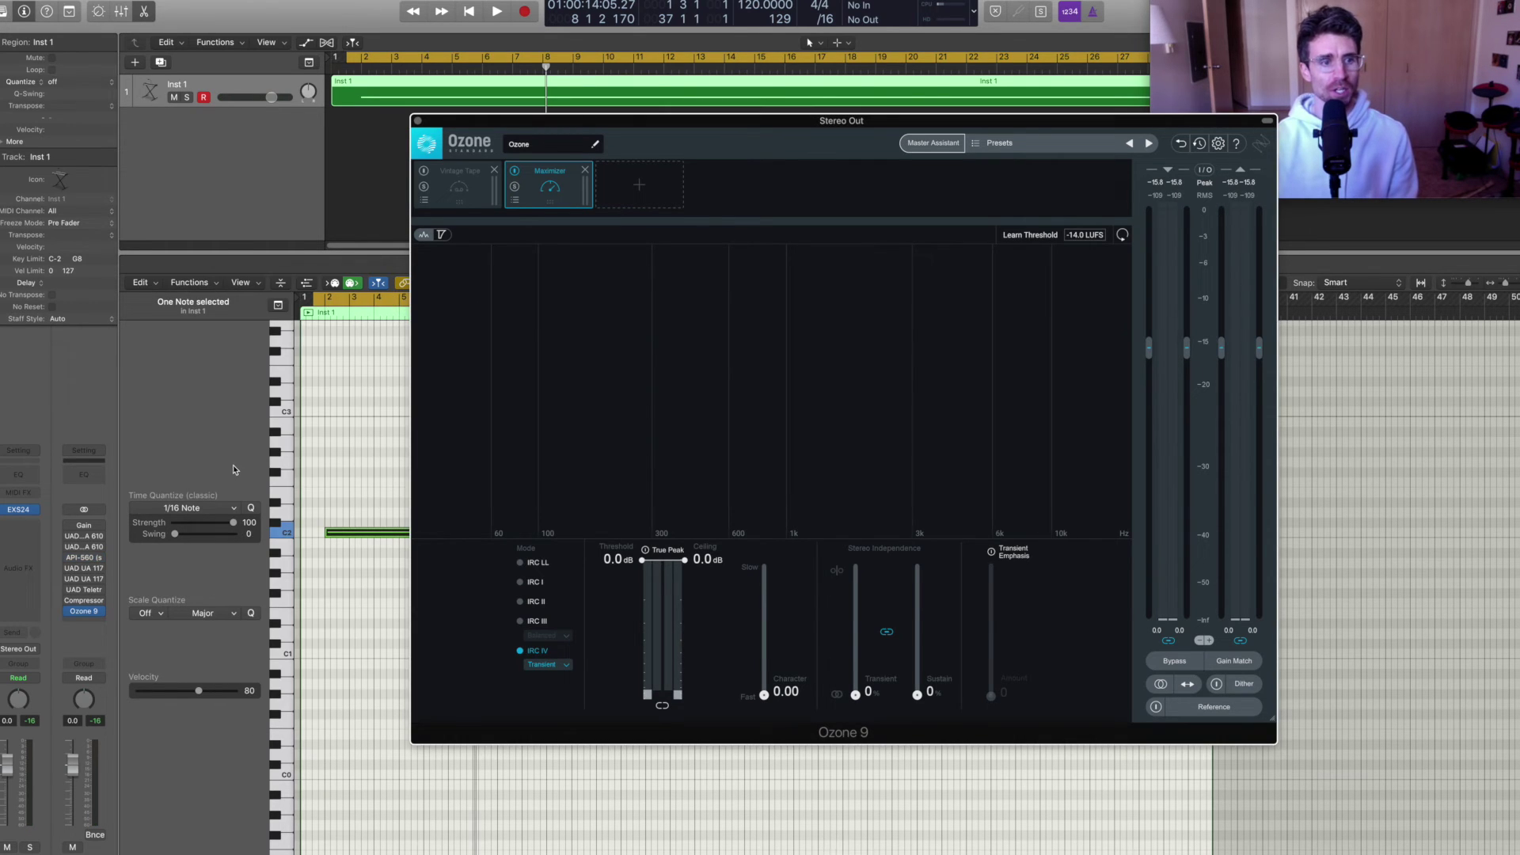
Open the UAD 1176LN Legacy, move it clear of Ozone, and play the C2 sine briefly
left_click(86, 568)
left_click_drag(324, 351, 360, 301)
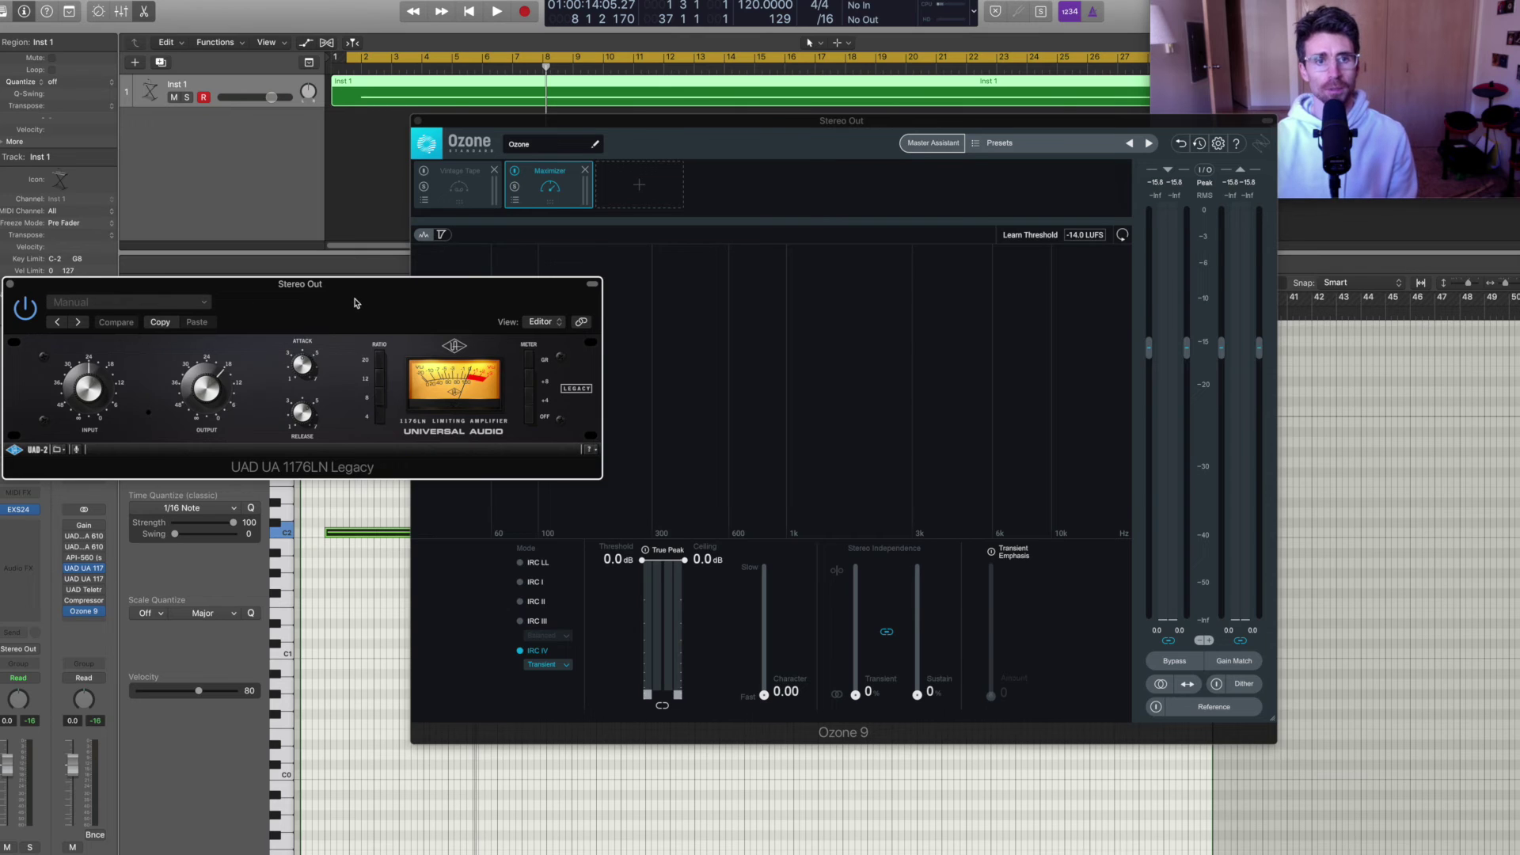
left_click_drag(354, 303, 351, 285)
left_click_drag(454, 292, 443, 282)
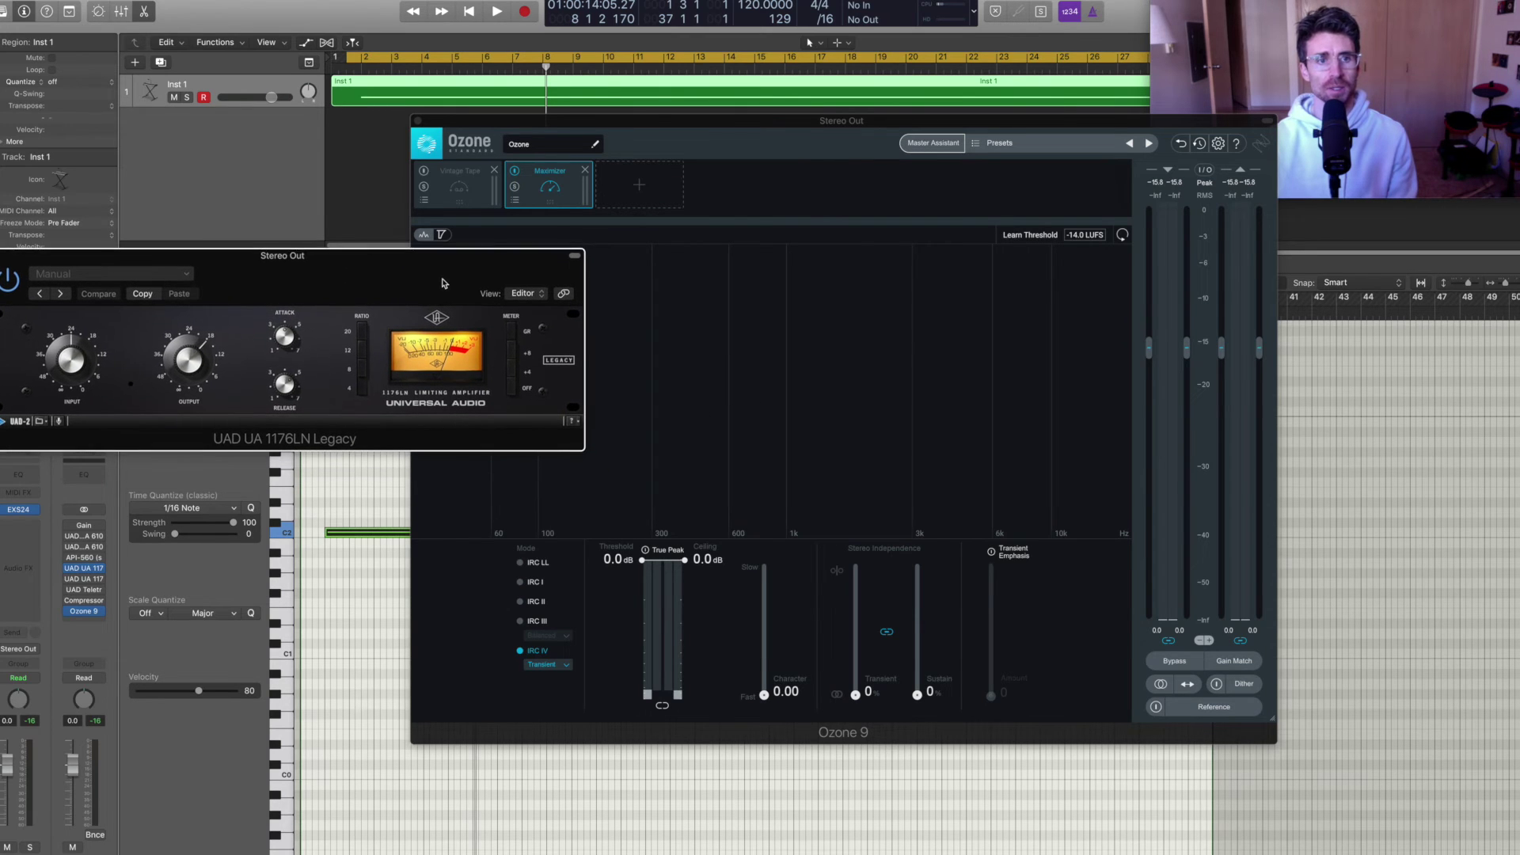
key("space")
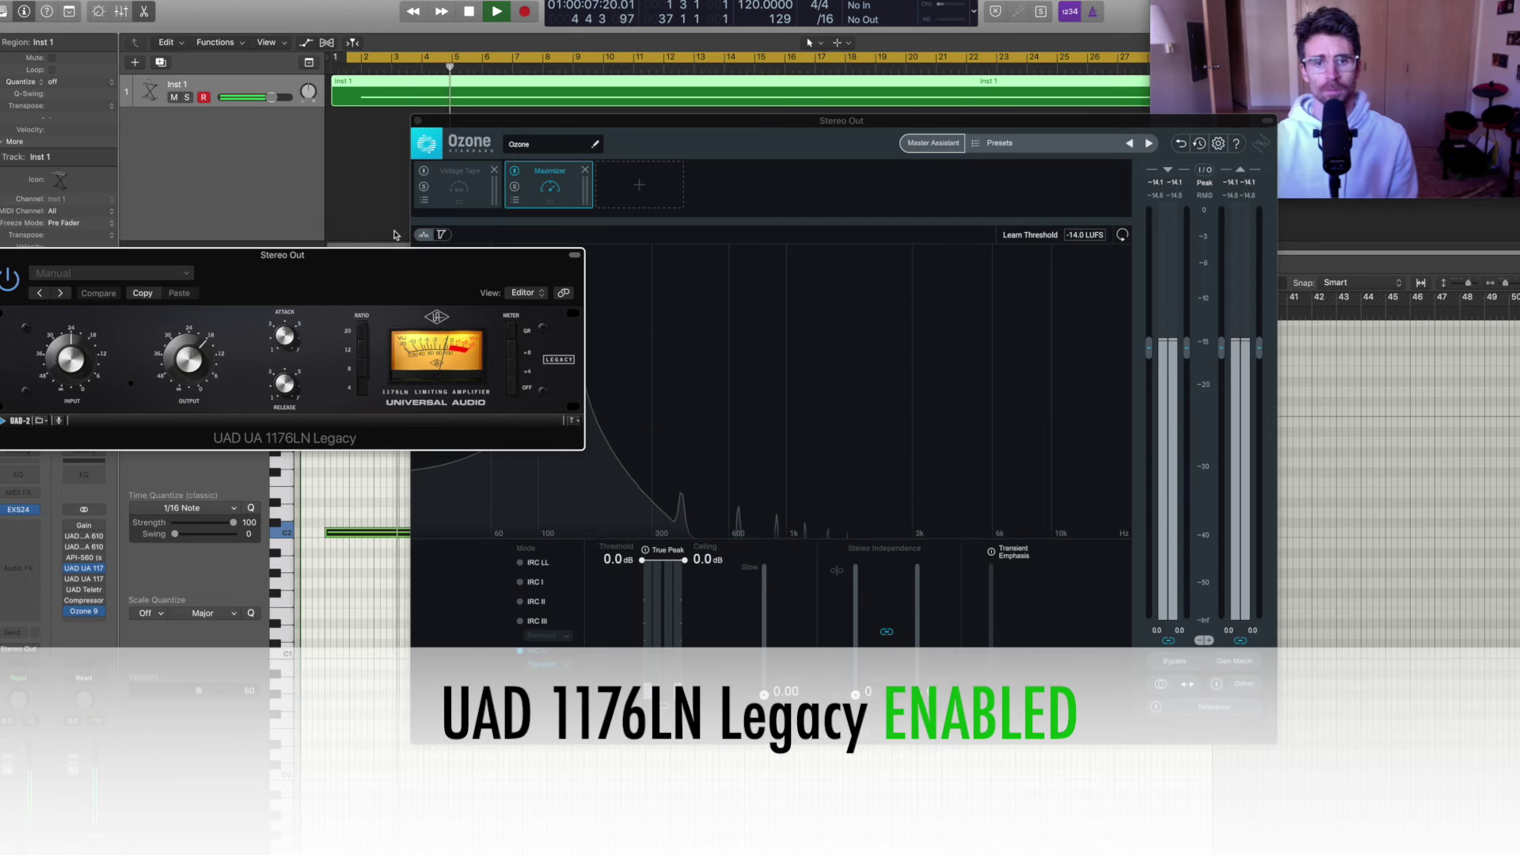
key("space")
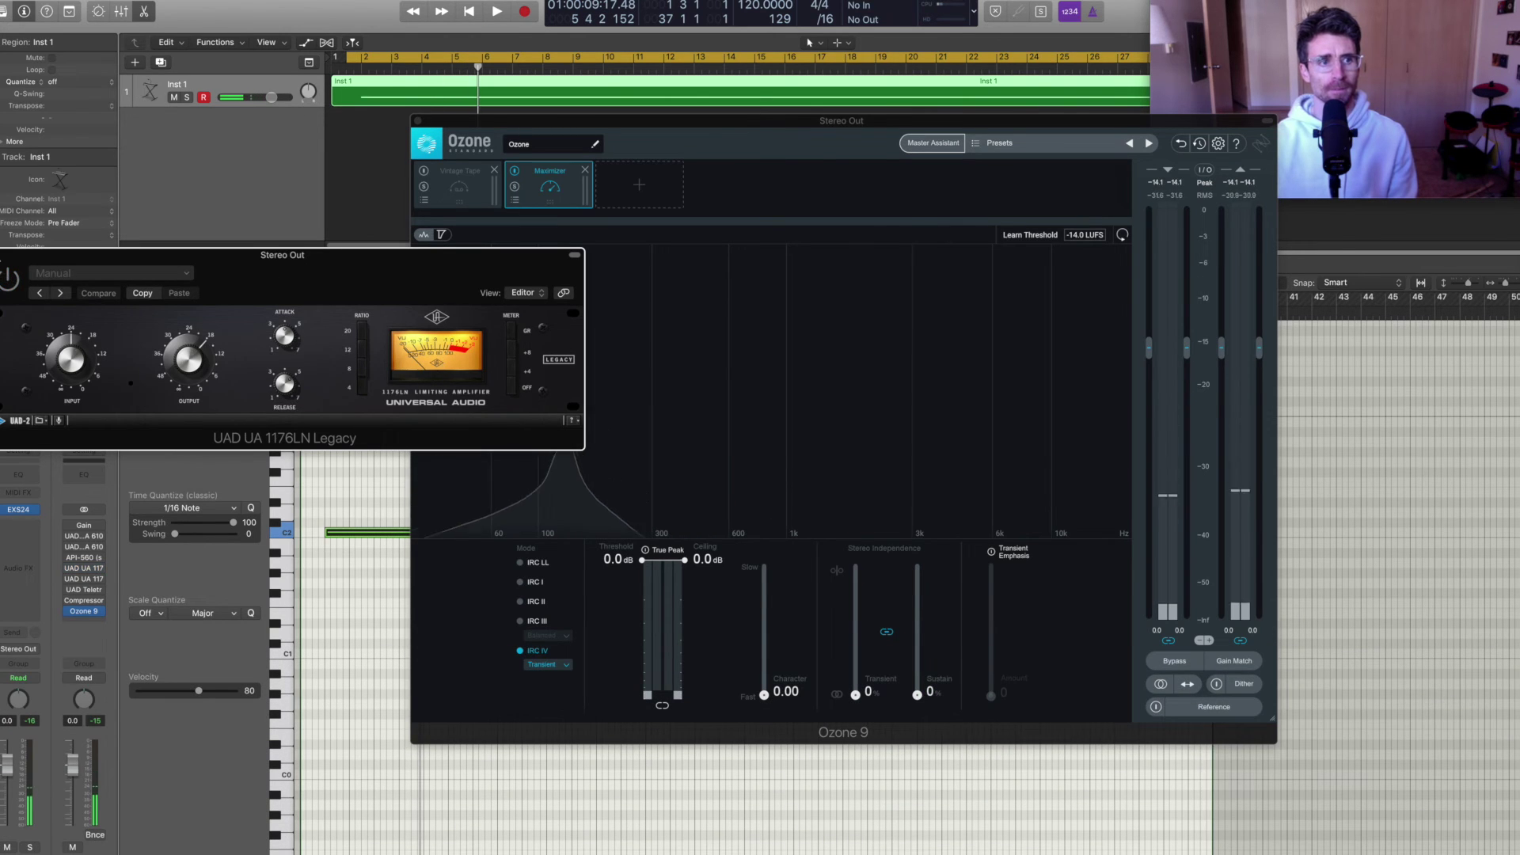
Swap the 1176LN window for the UAD 1176SE Legacy and move it up-left
left_click(110, 567)
left_click(87, 579)
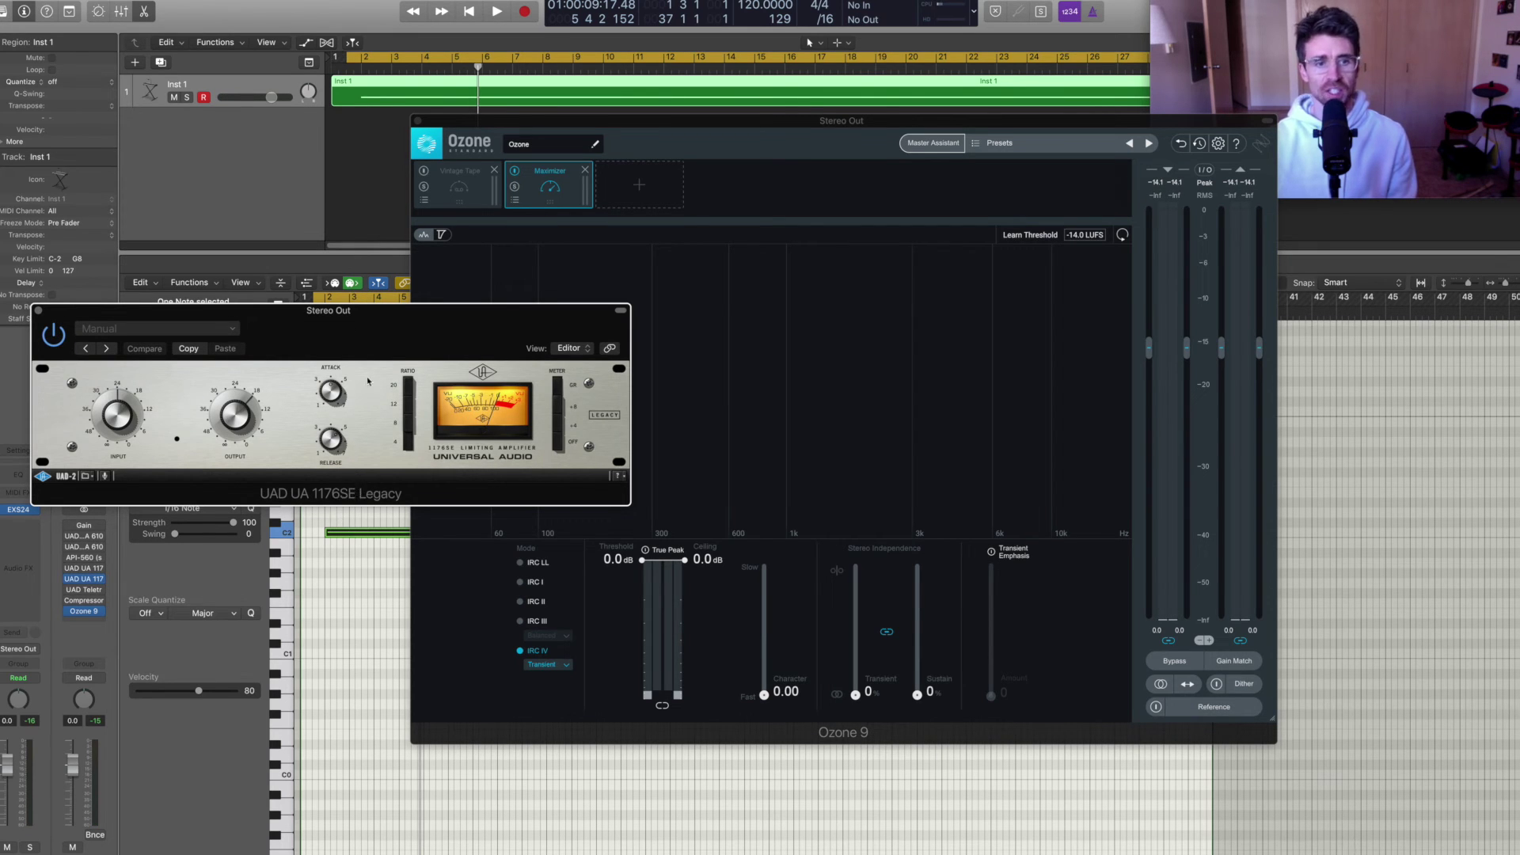
left_click_drag(383, 346, 332, 256)
Play the sine through the 1176SE to view its harmonics, then close its window
key("space")
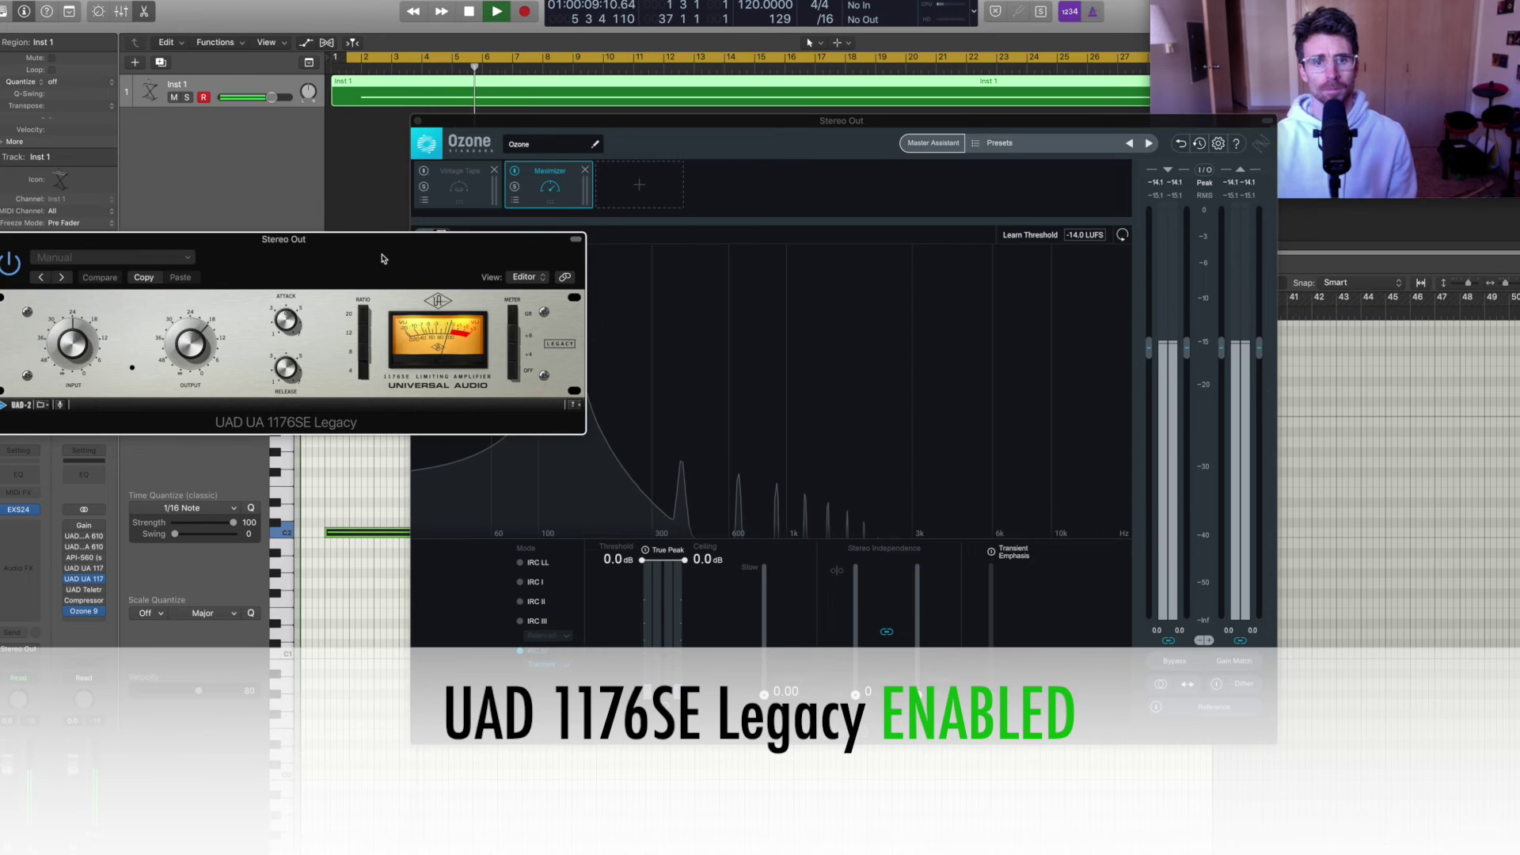
key("space")
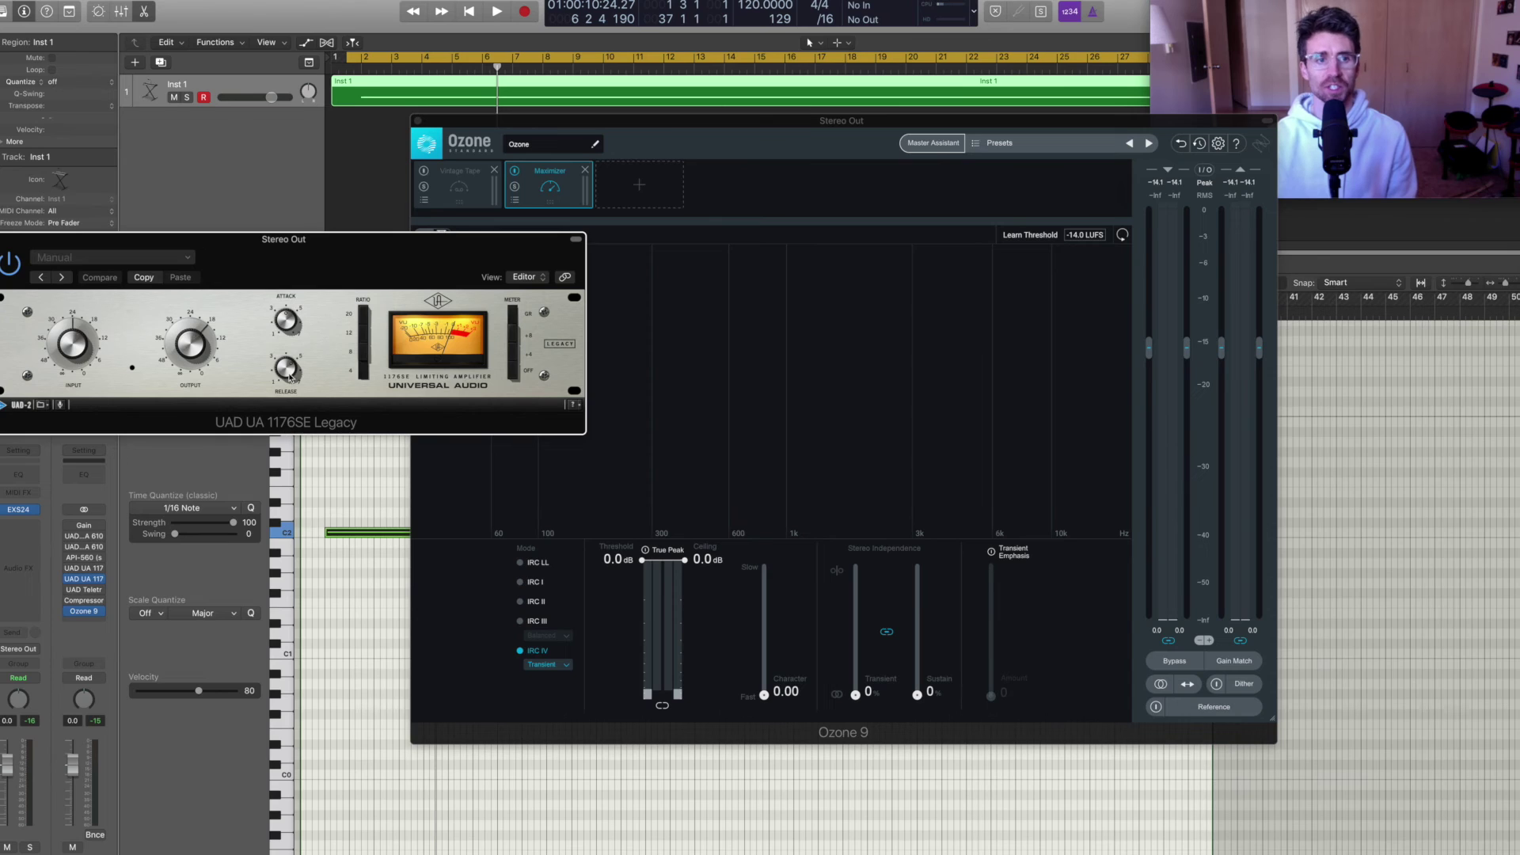
key("super+w")
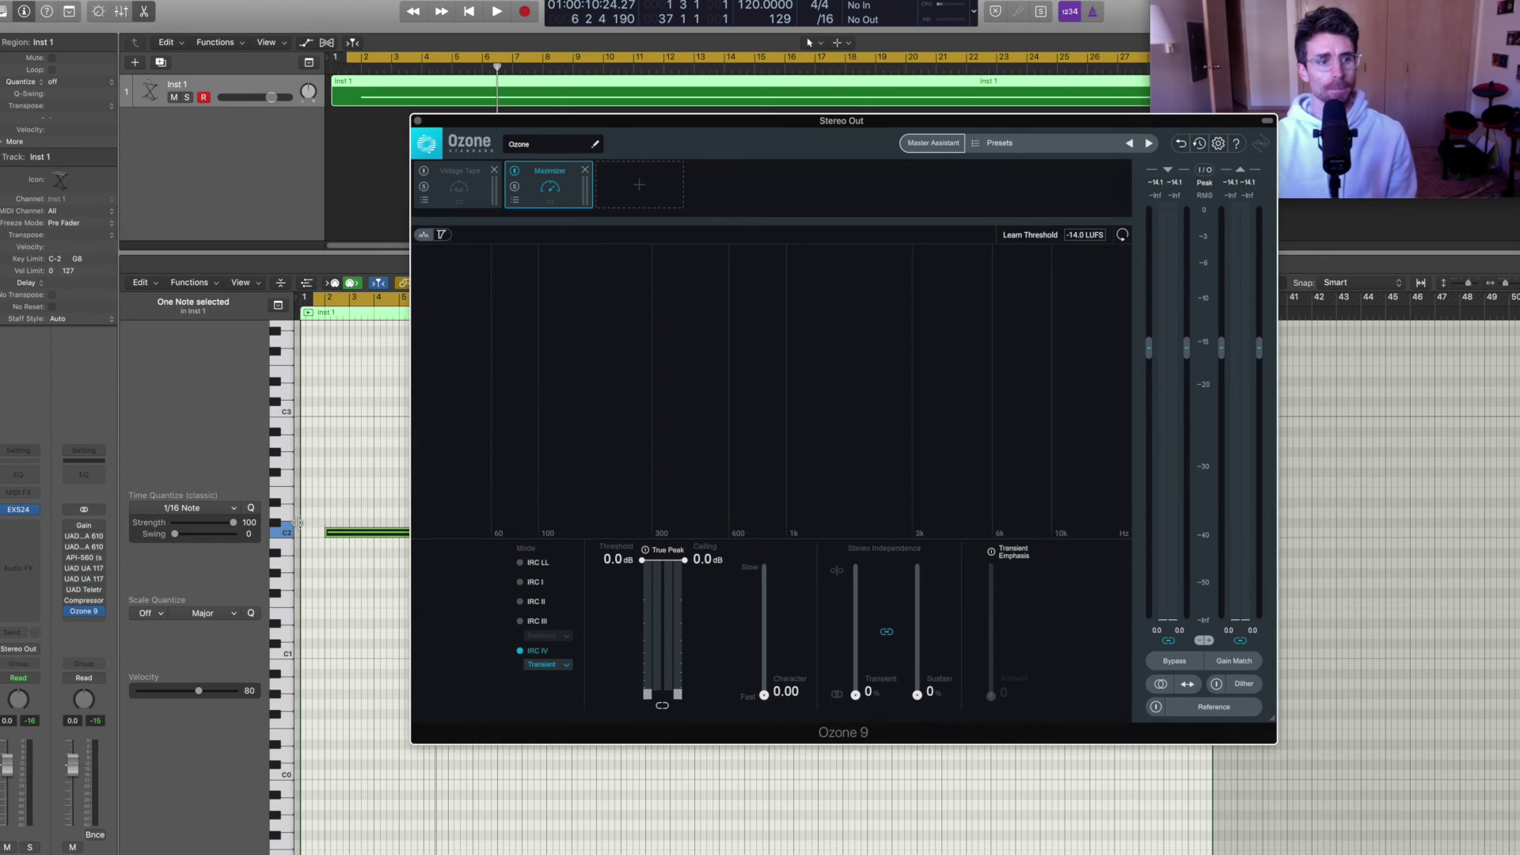
Open the UAD Teletronix LA-2A Legacy, play the sine from the start, and position its window beside Ozone
left_click(85, 590)
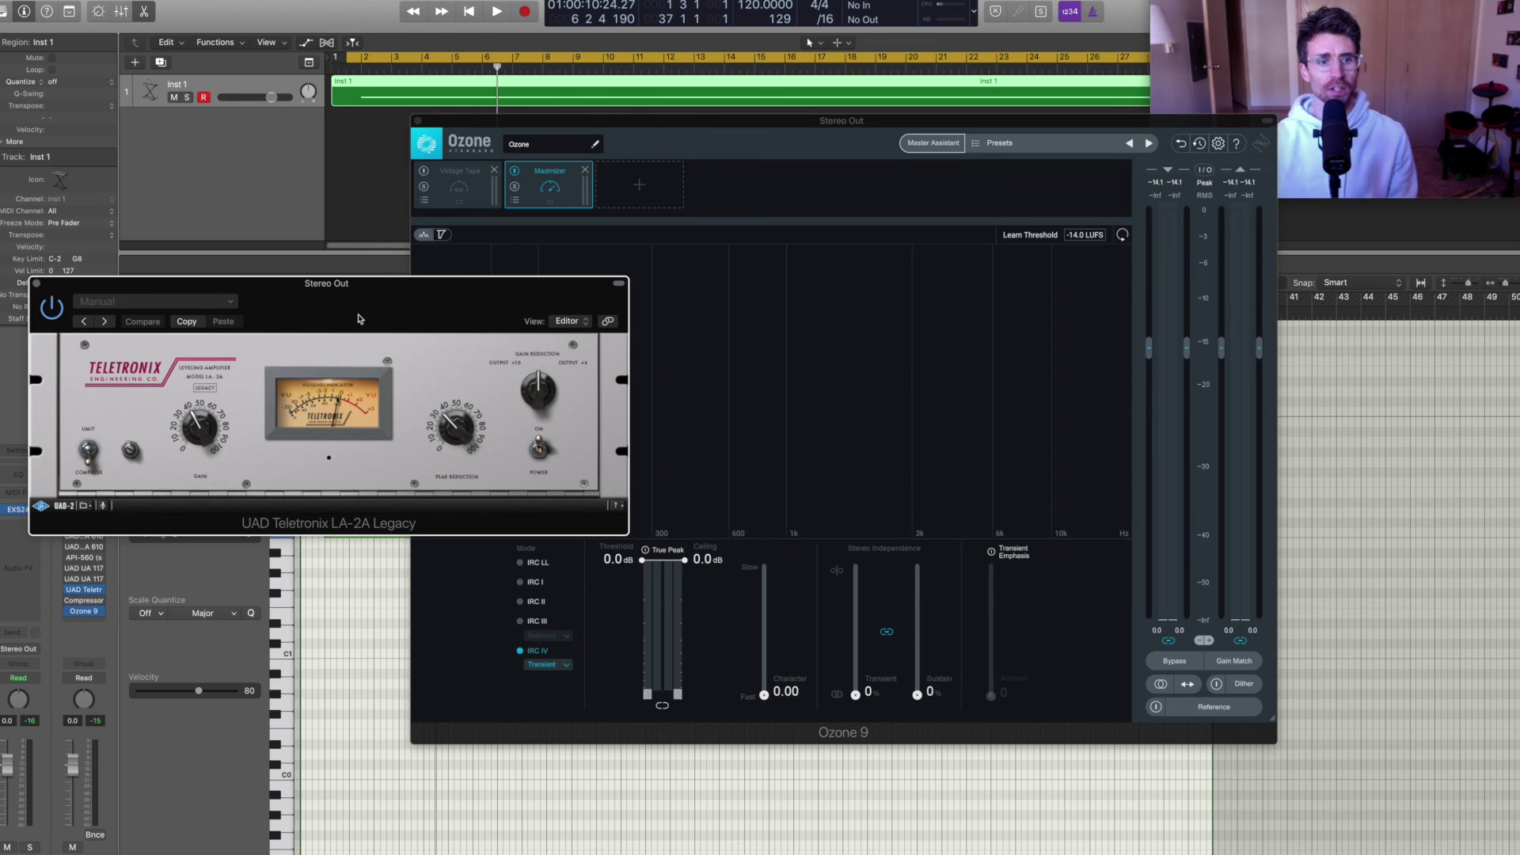
left_click_drag(360, 310, 299, 251)
key("Return")
key("space")
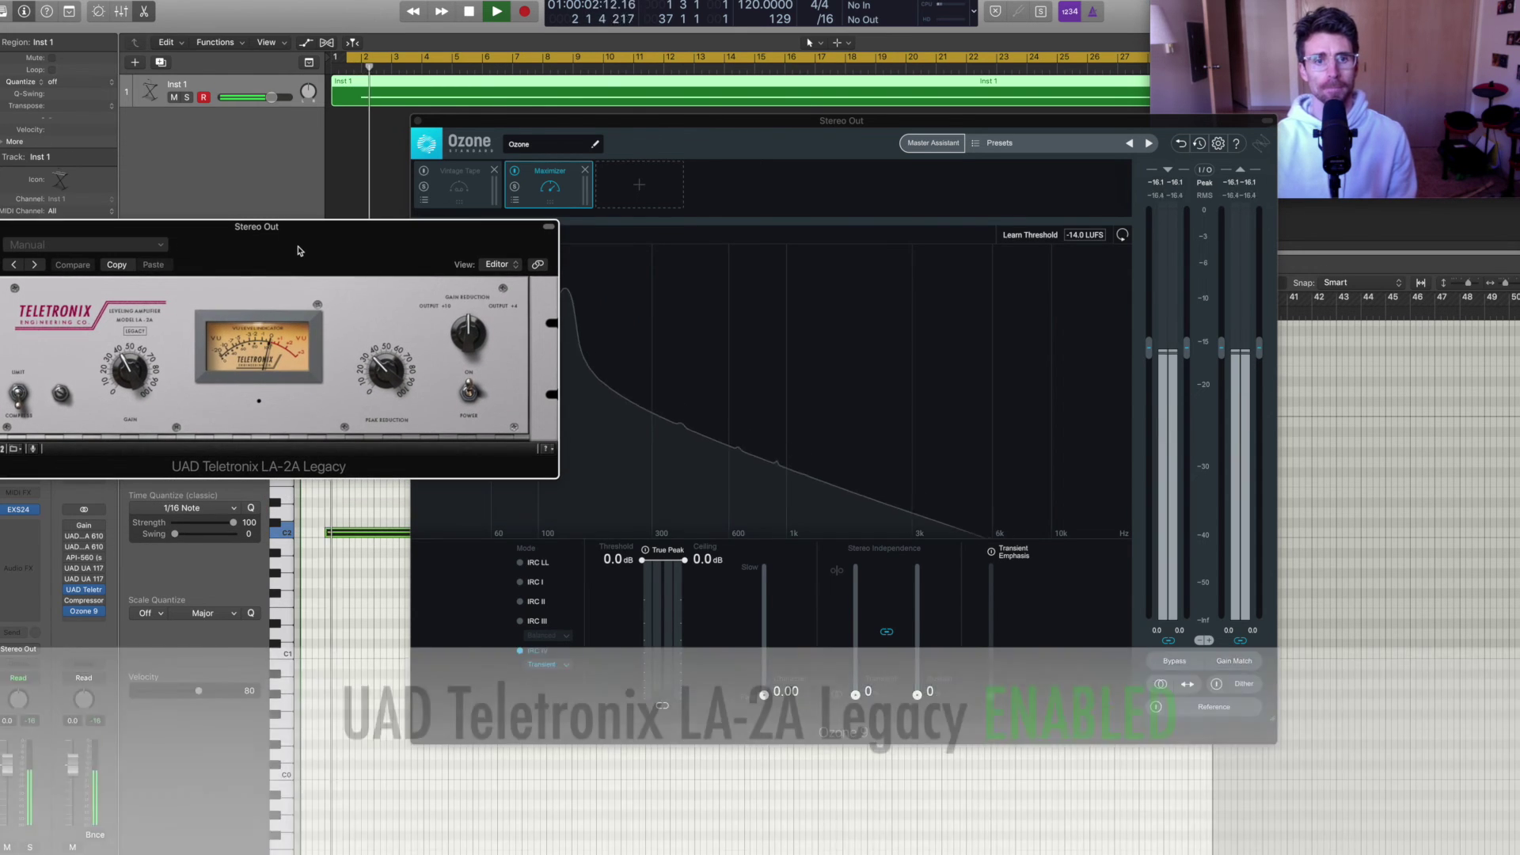
left_click_drag(299, 250, 254, 232)
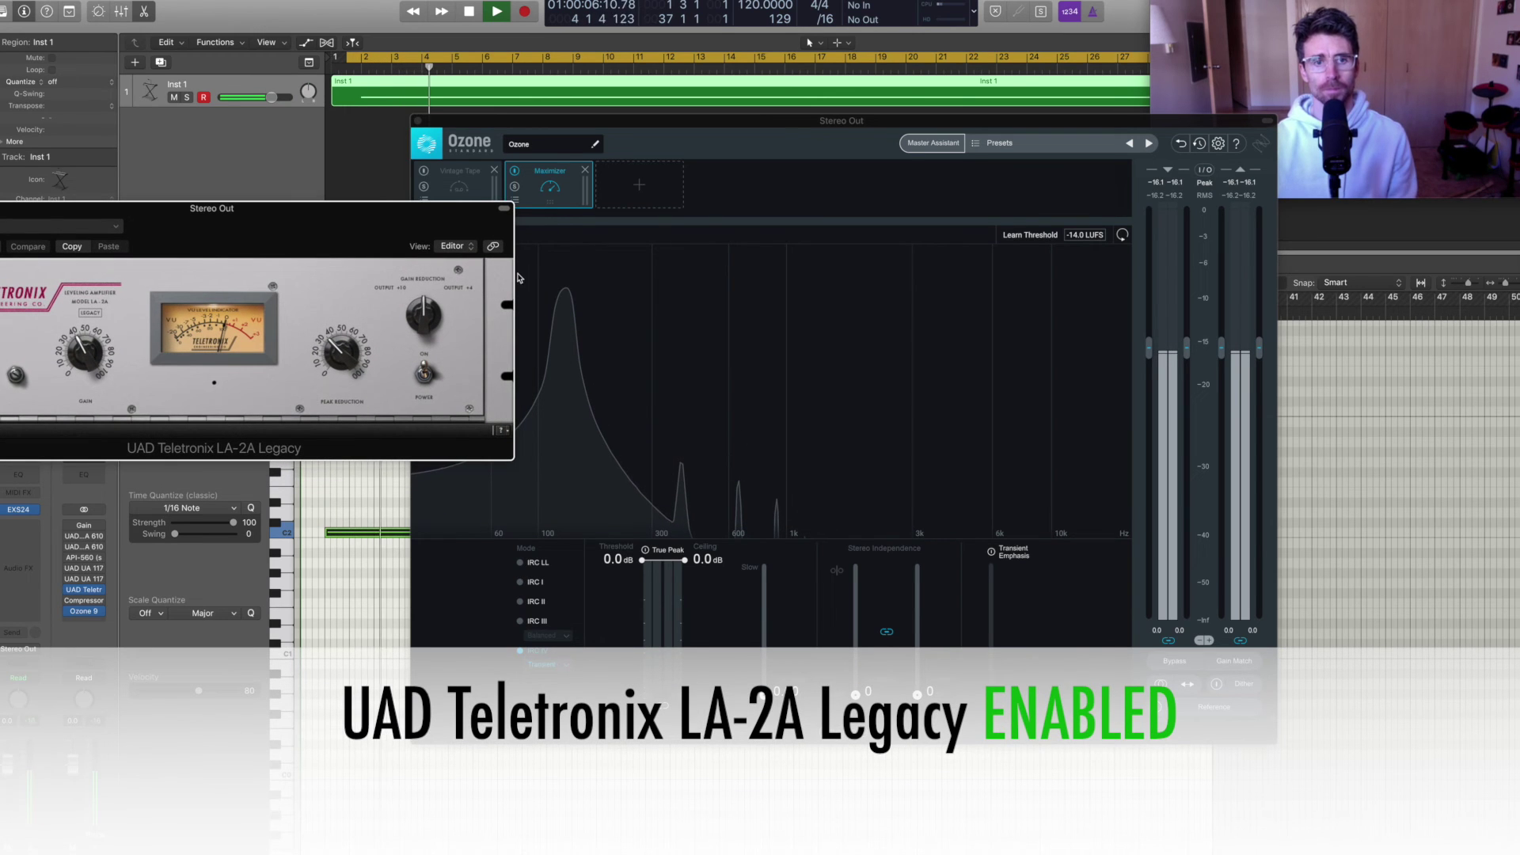
left_click_drag(310, 236, 453, 277)
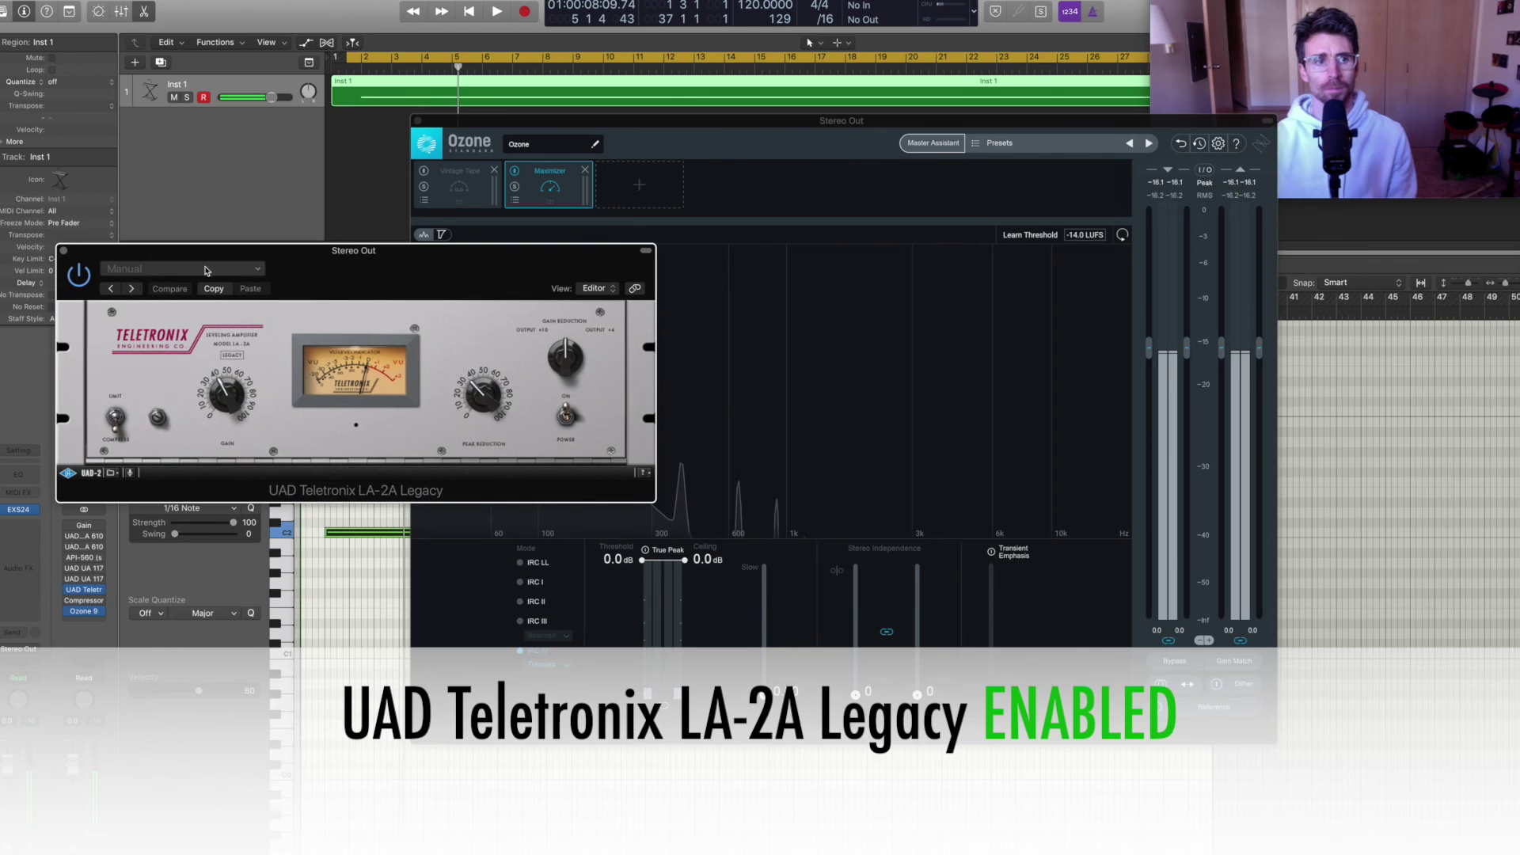
Replace the LA-2A with Logic's Compressor, arrange it beside Ozone, and start playback
left_click(93, 590)
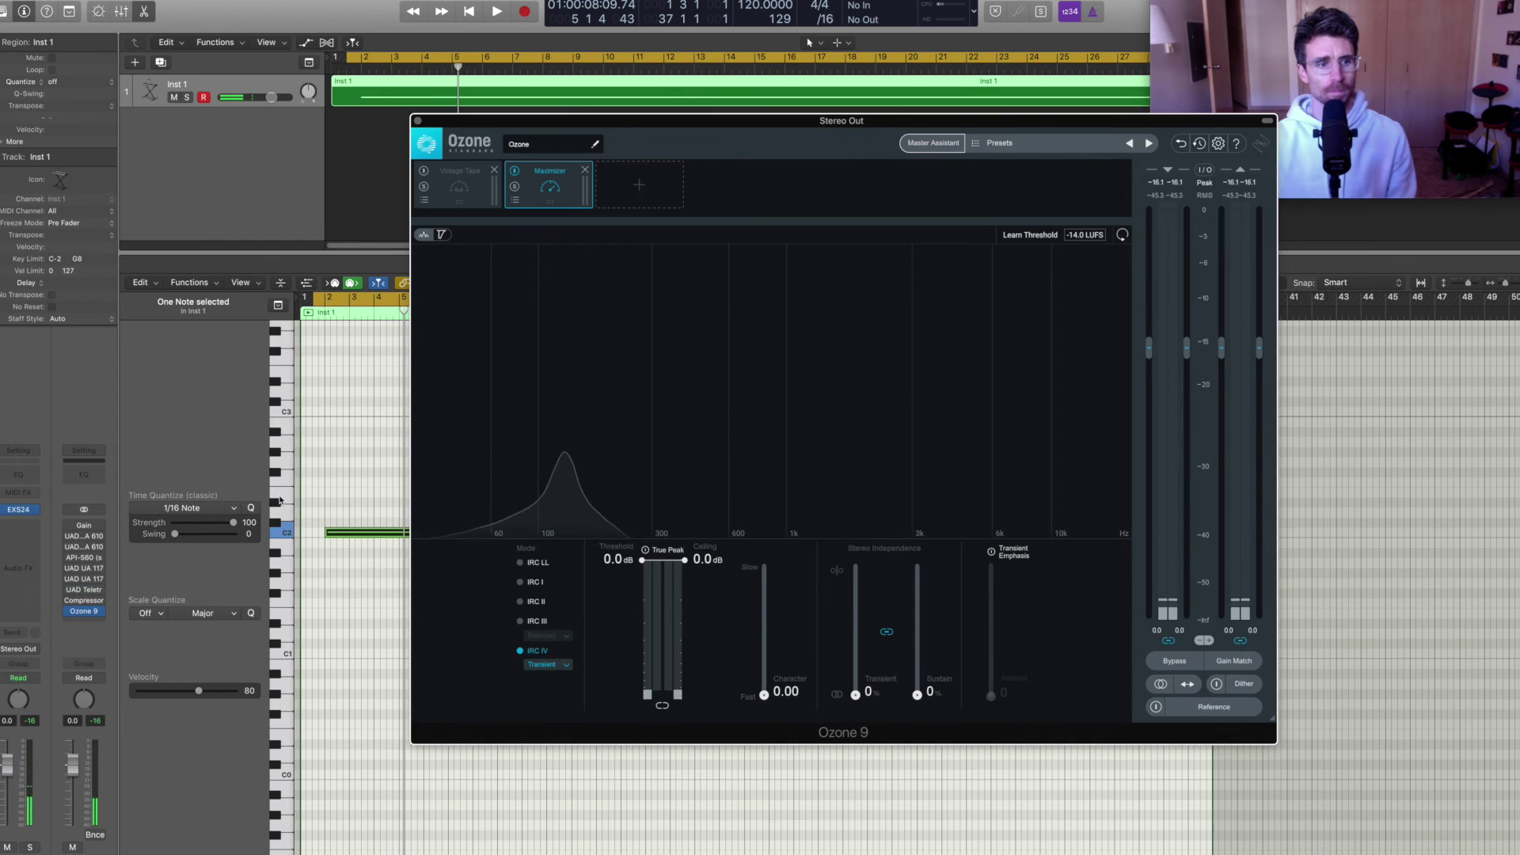
left_click(87, 600)
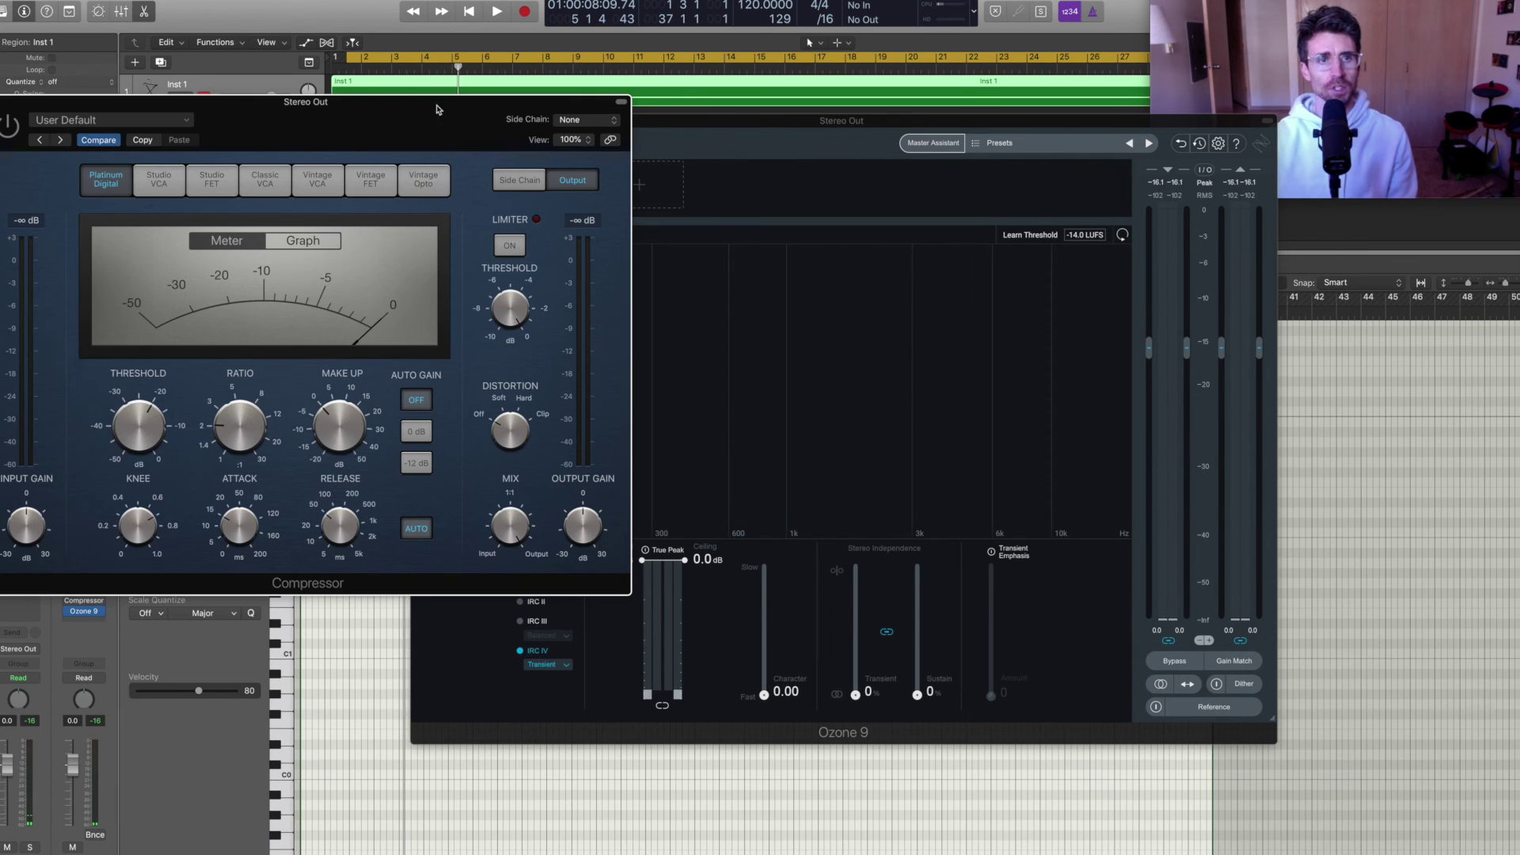
left_click_drag(742, 123, 849, 137)
left_click(465, 117)
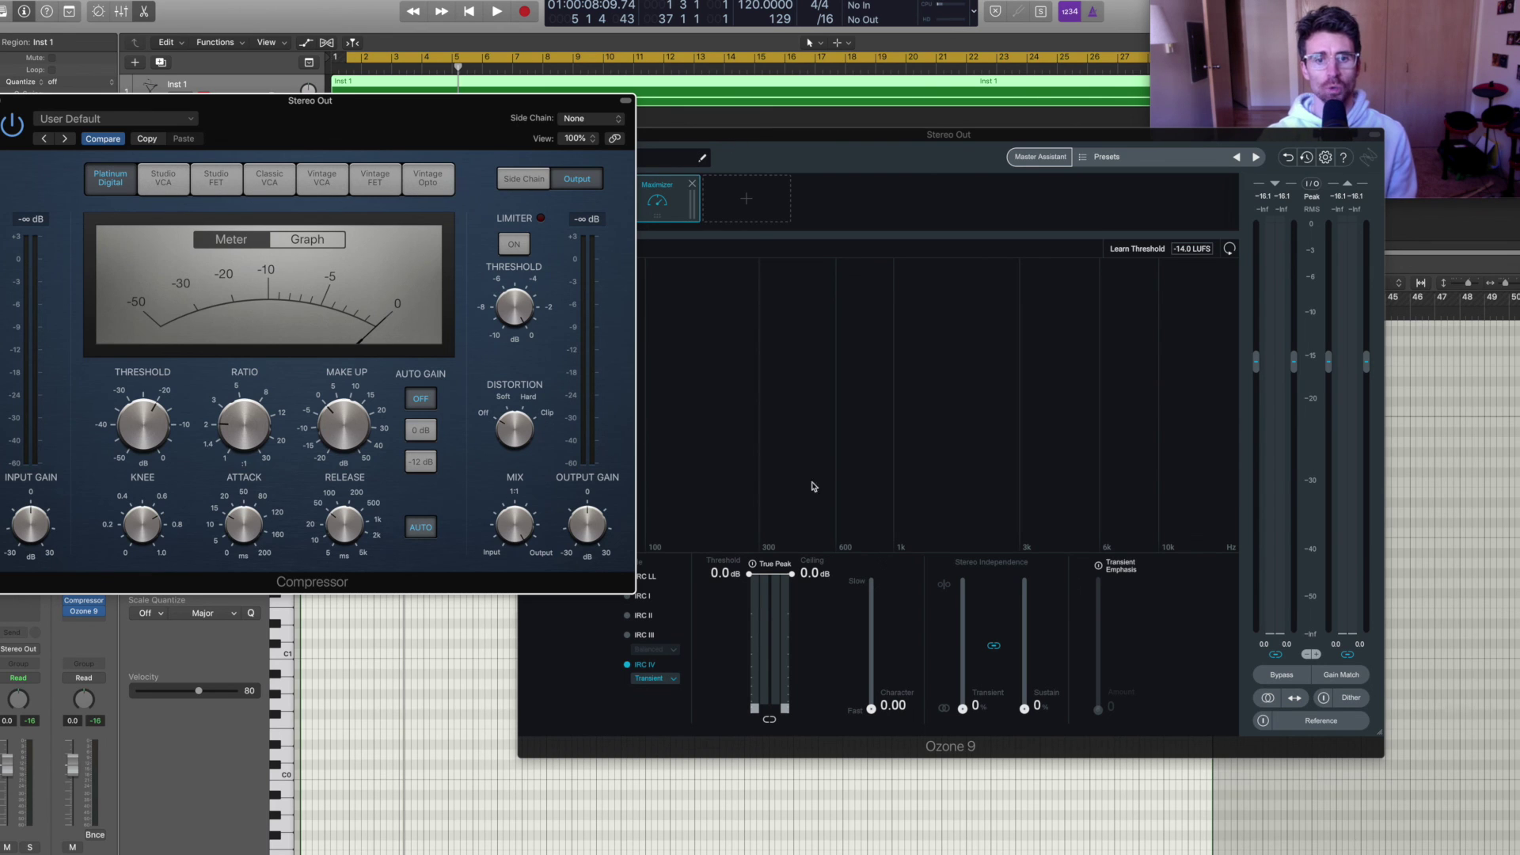
left_click_drag(865, 142, 937, 132)
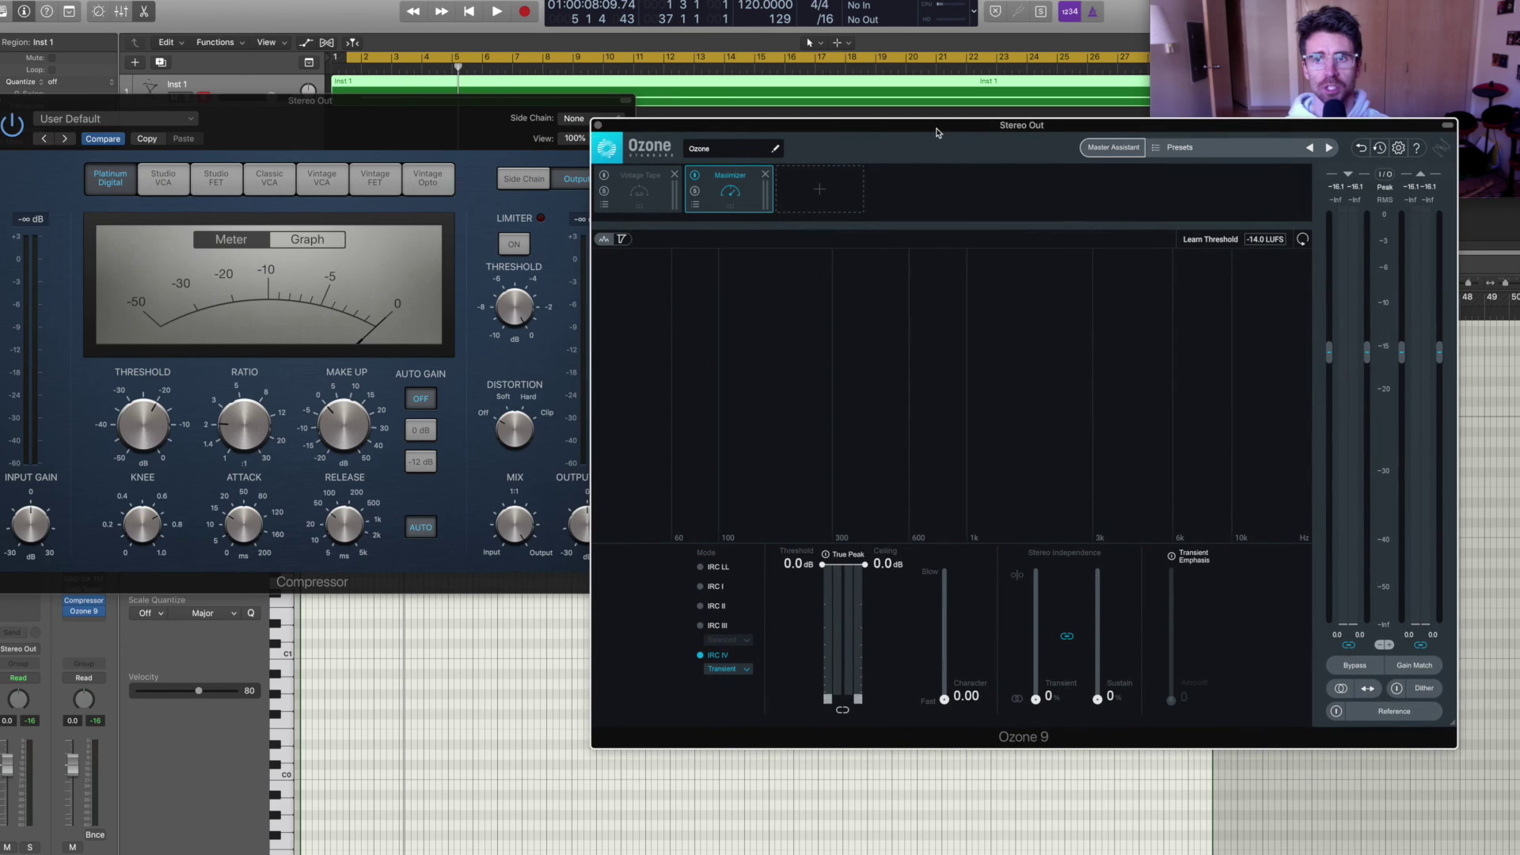
left_click(442, 123)
key("space")
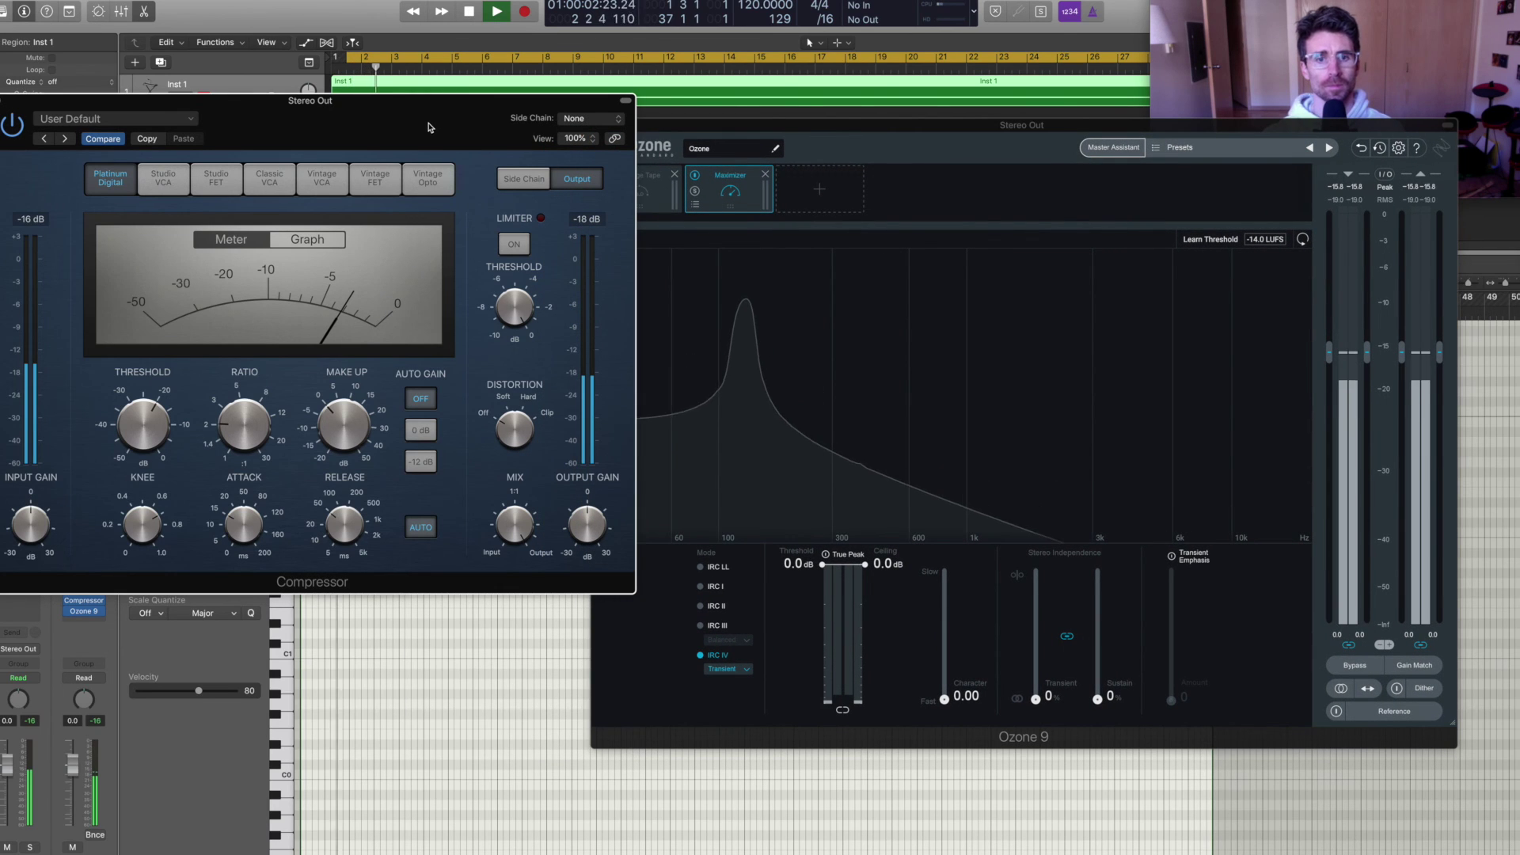
Cycle the Compressor through Studio VCA, Studio FET, Classic VCA, Vintage VCA, Vintage FET and Vintage Opto
left_click(168, 184)
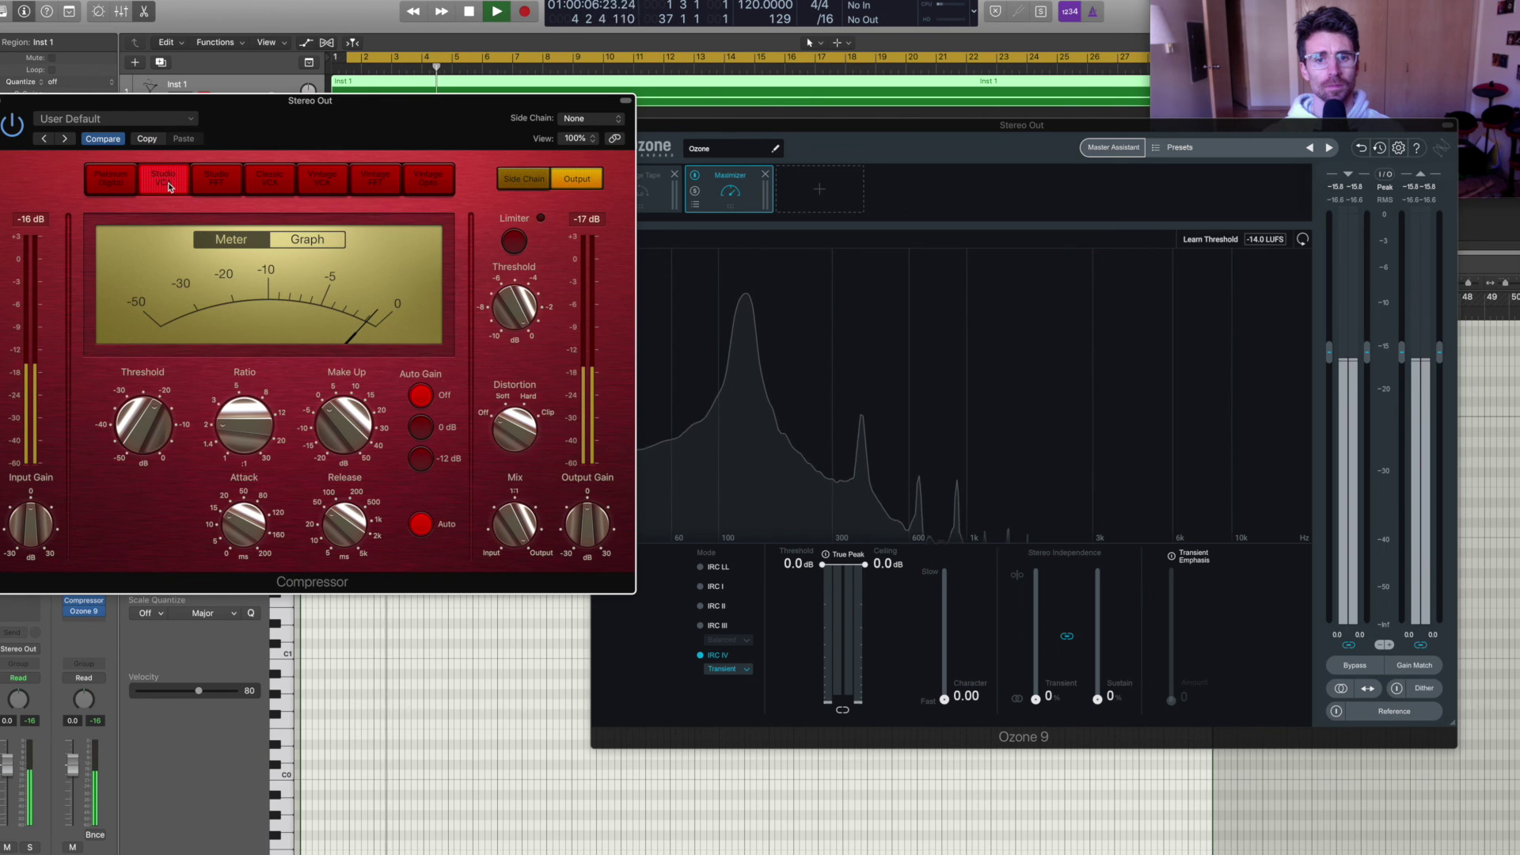
left_click(225, 188)
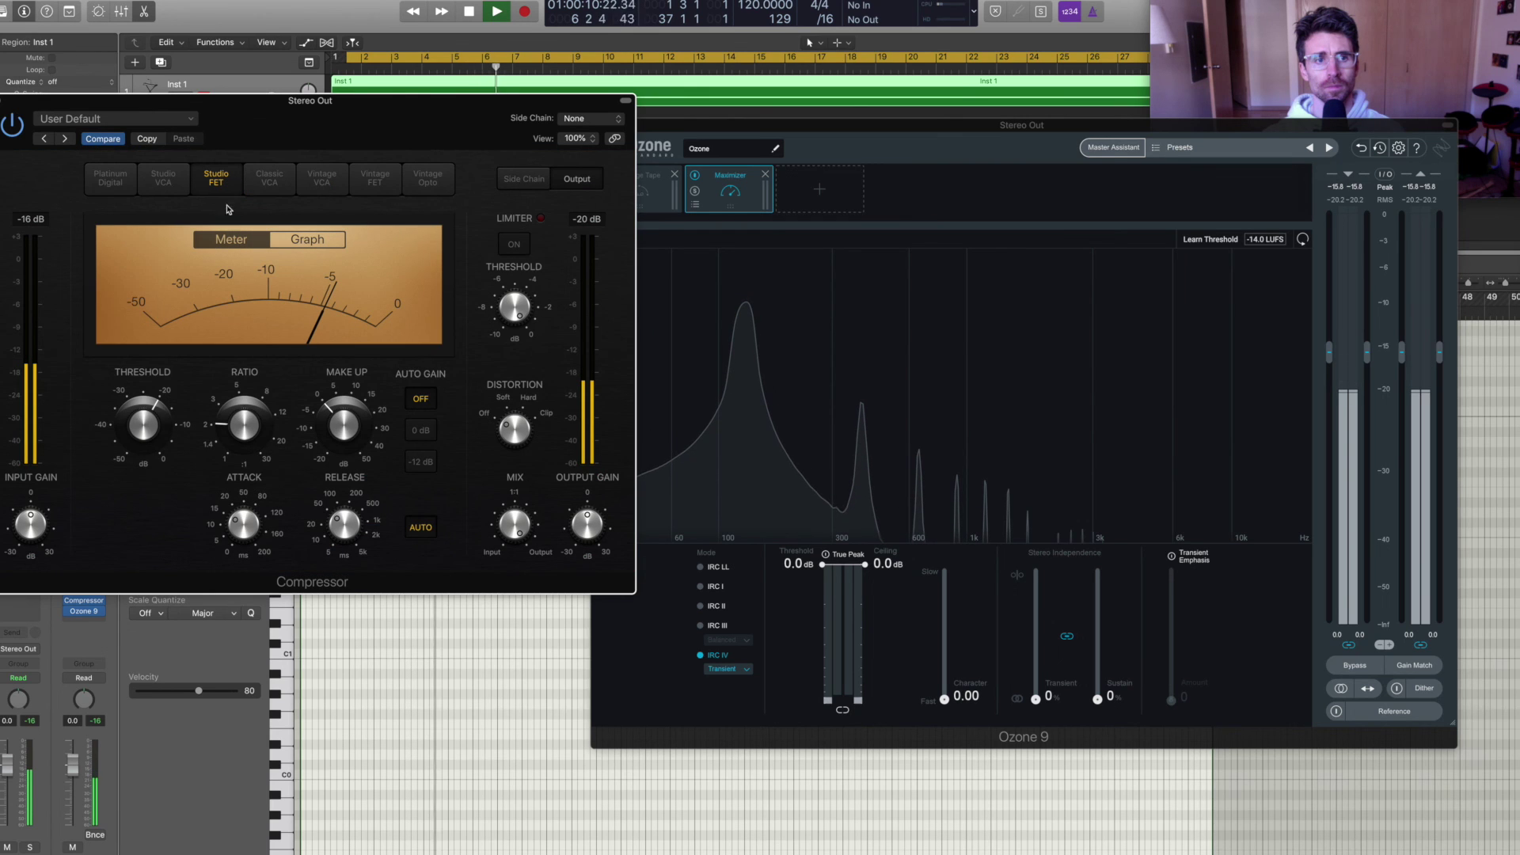
left_click(270, 180)
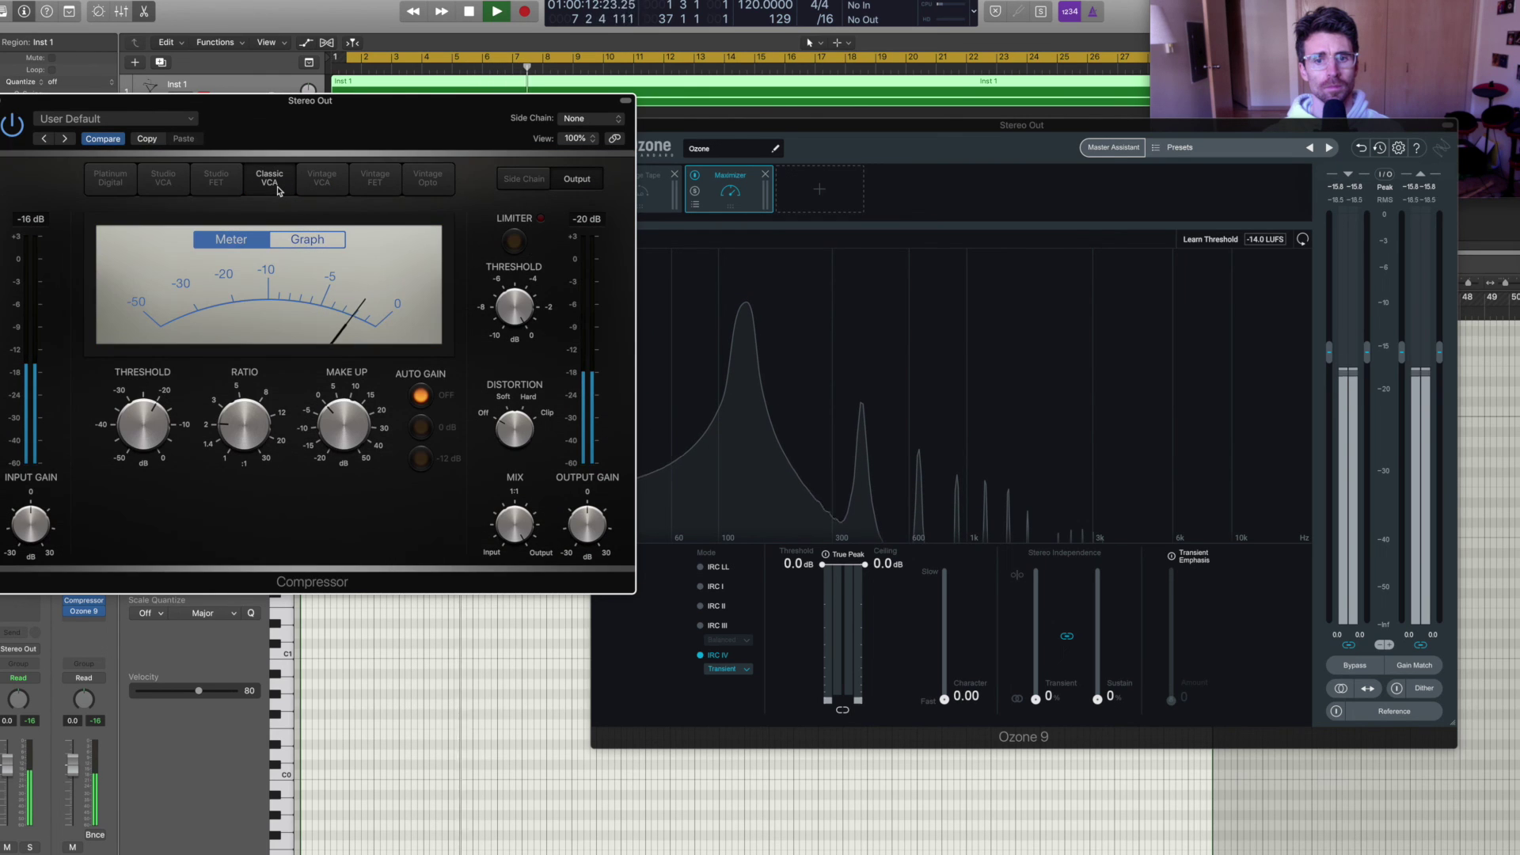
left_click(331, 187)
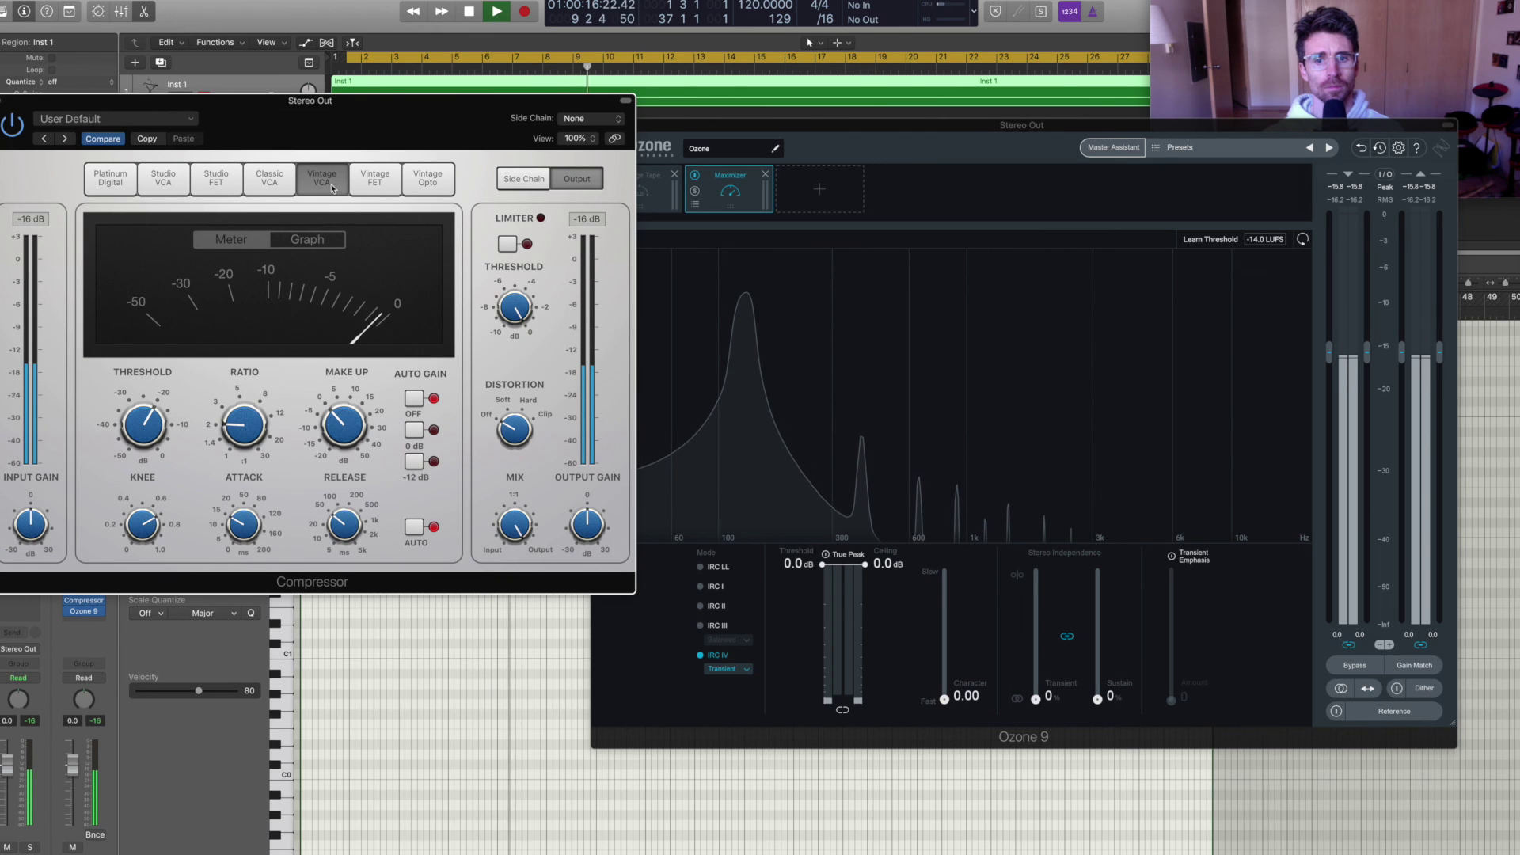
left_click(377, 182)
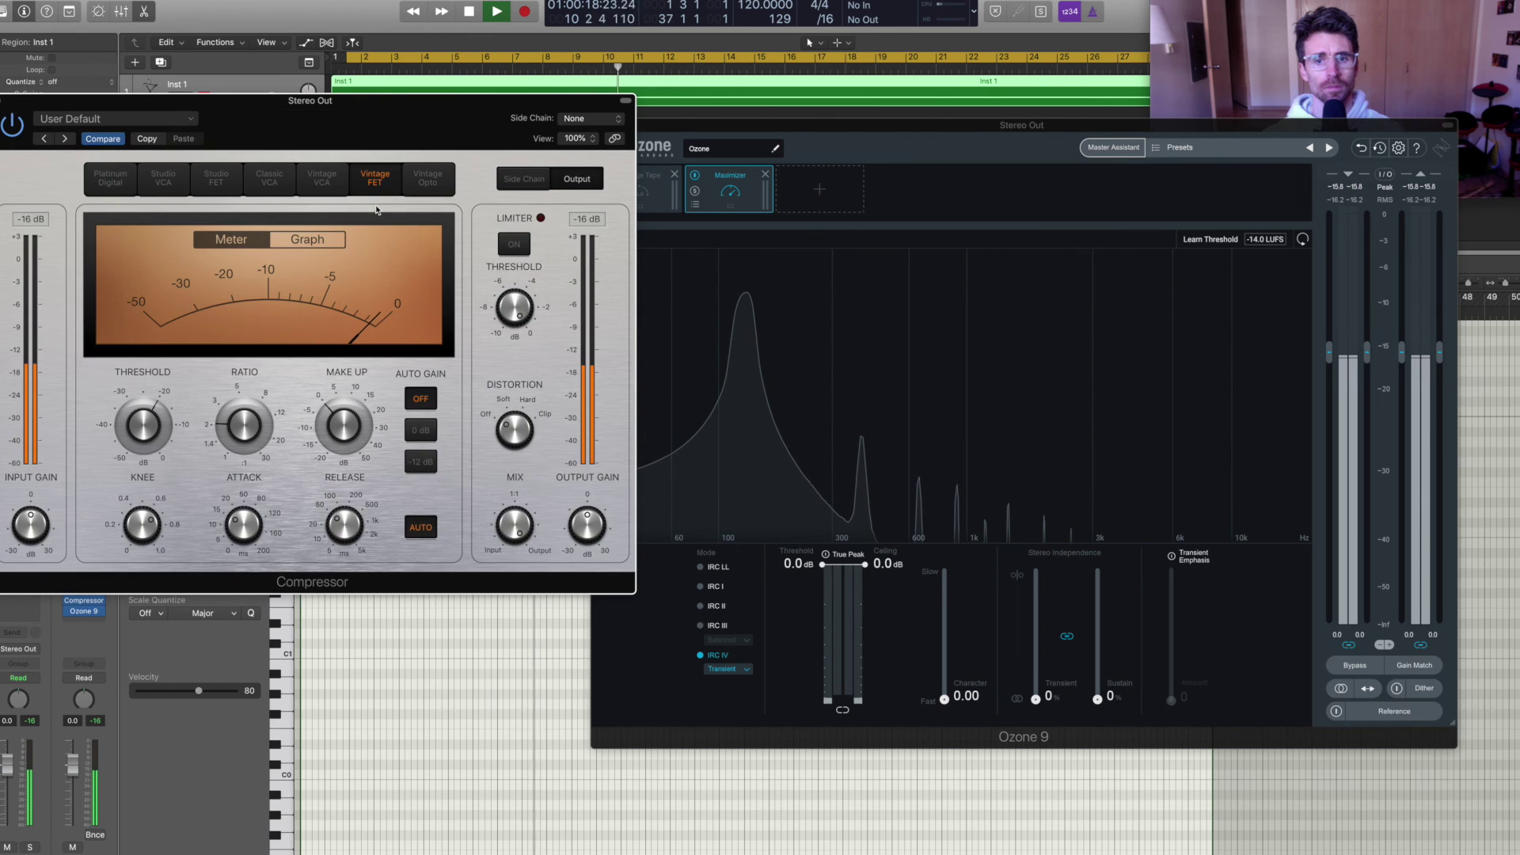
left_click(428, 181)
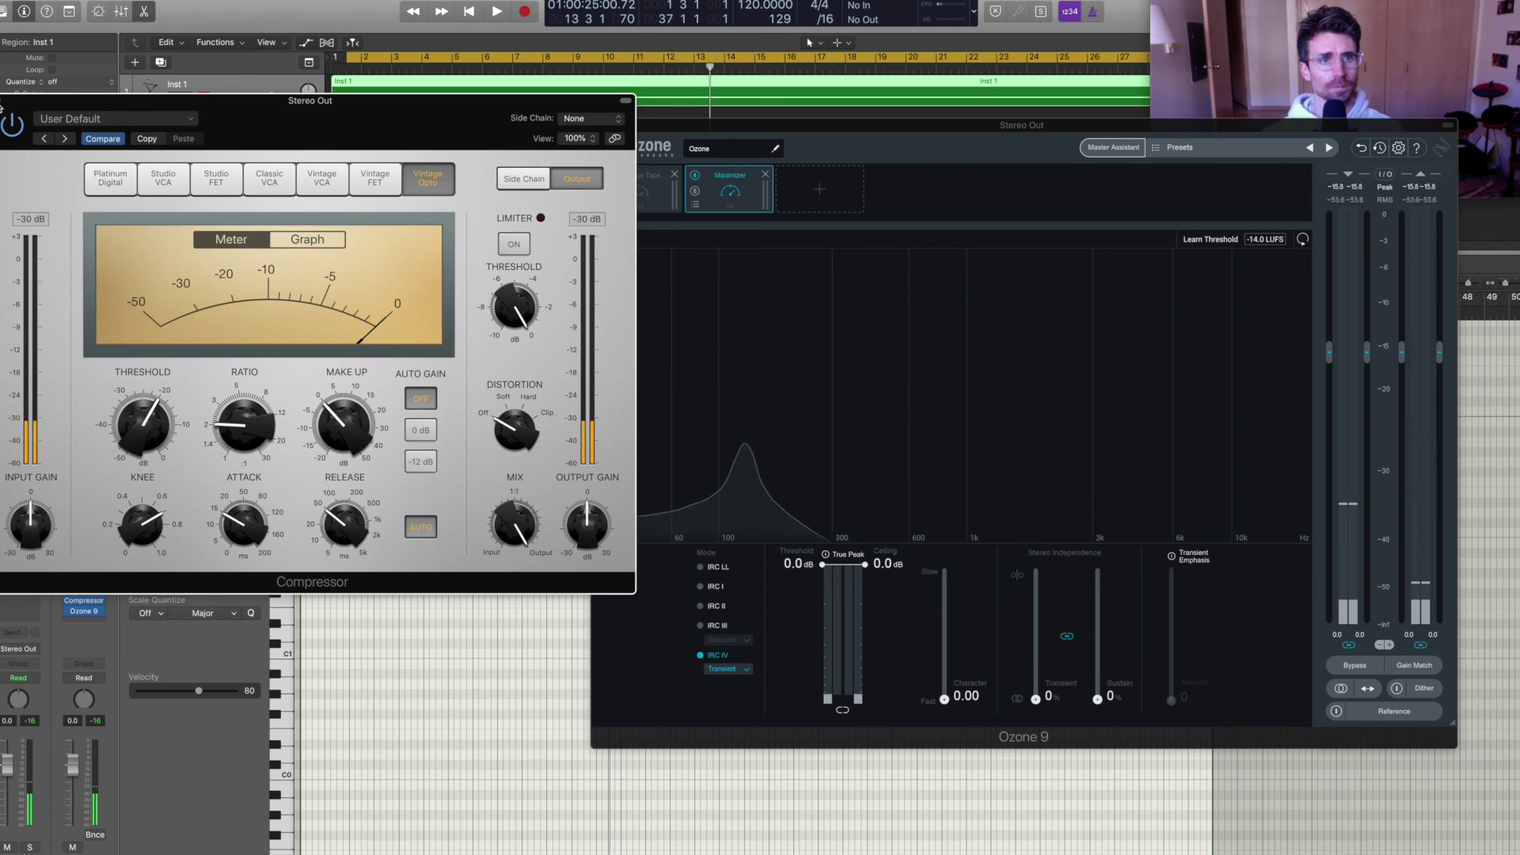
Close the Compressor window and shift Ozone 9 back to the left
key("super+w")
left_click_drag(794, 131, 586, 135)
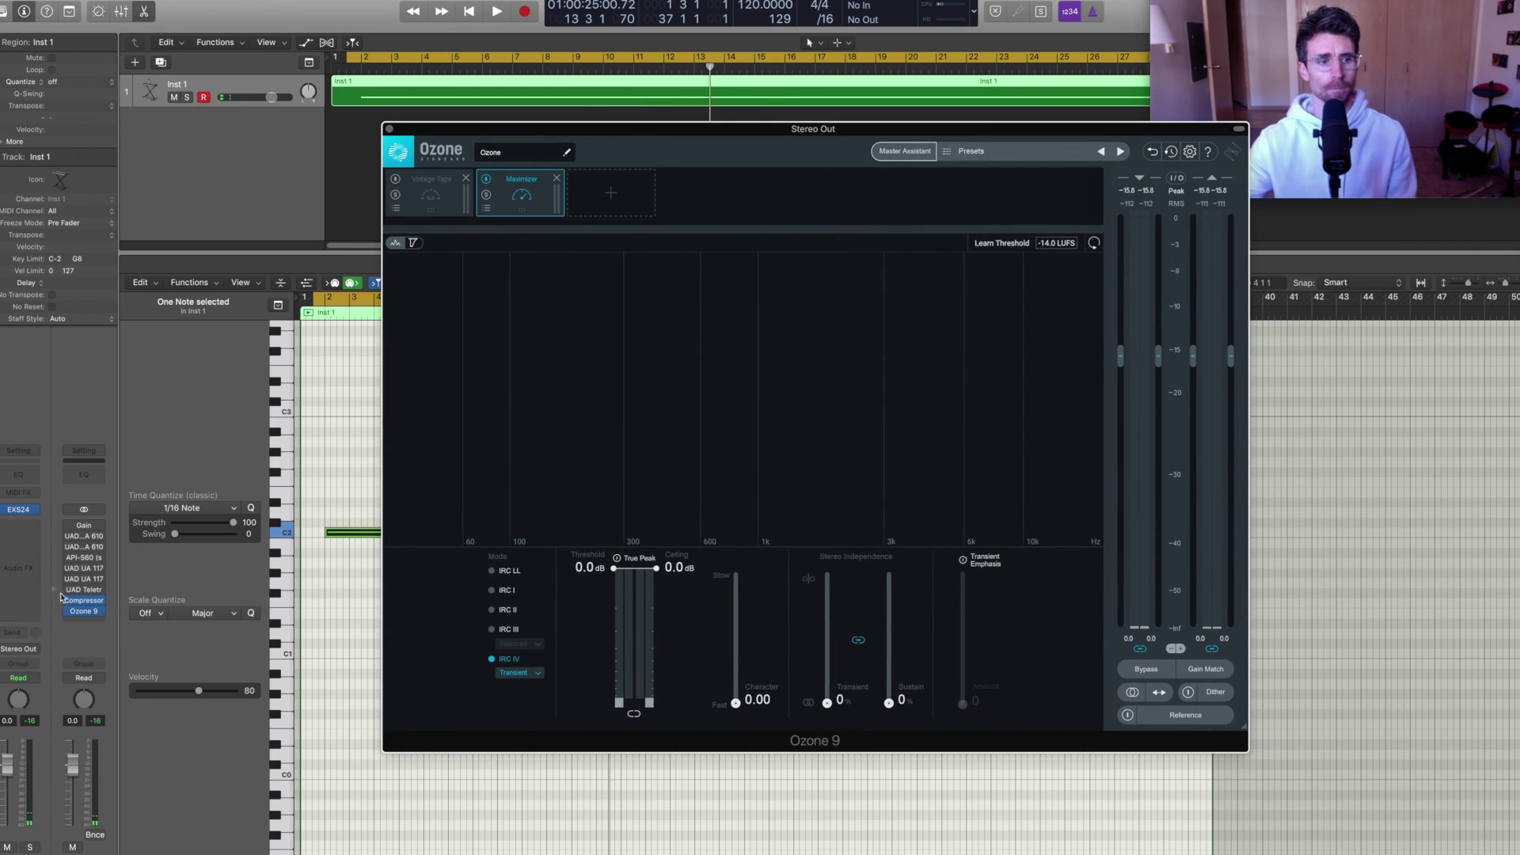
left_click_drag(722, 138, 711, 139)
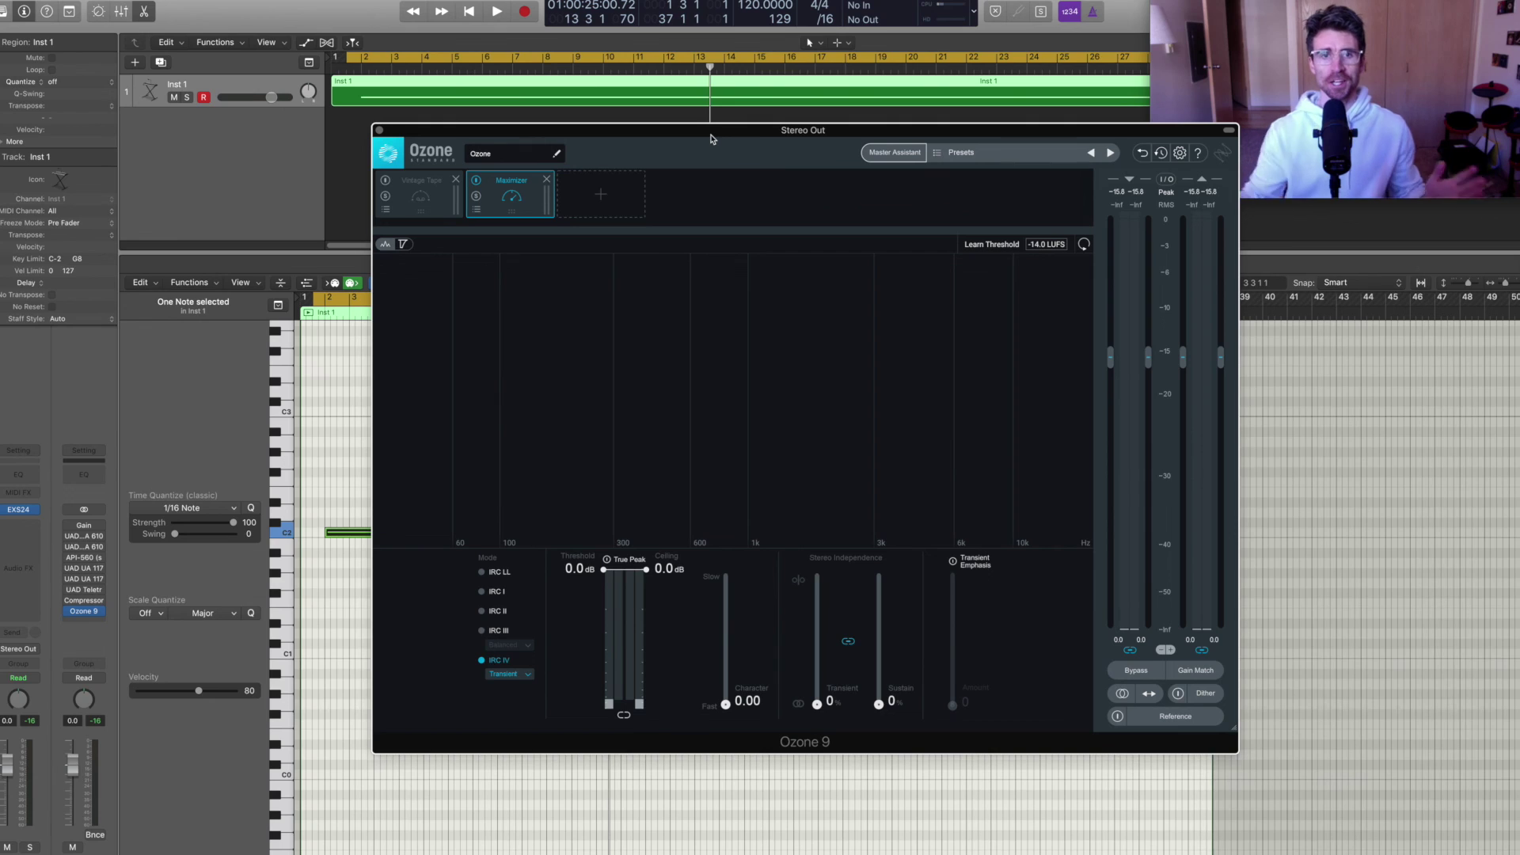